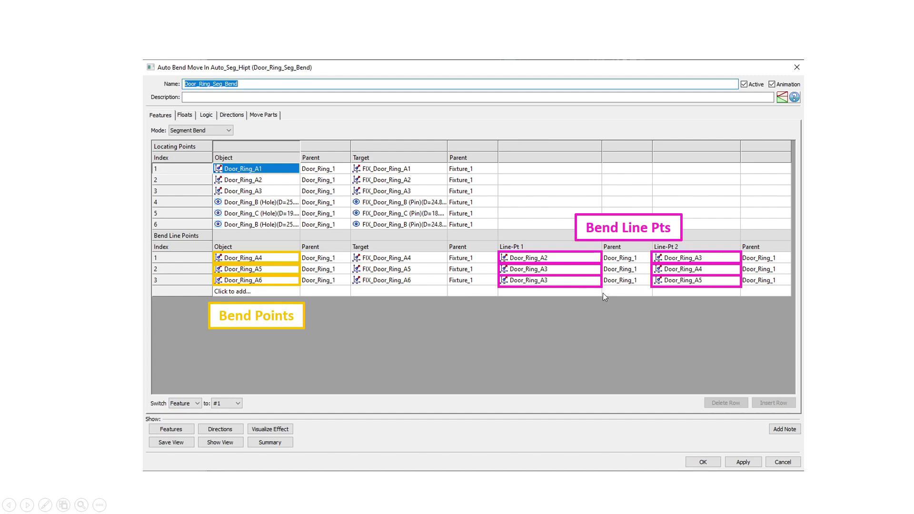
pyautogui.click(596, 326)
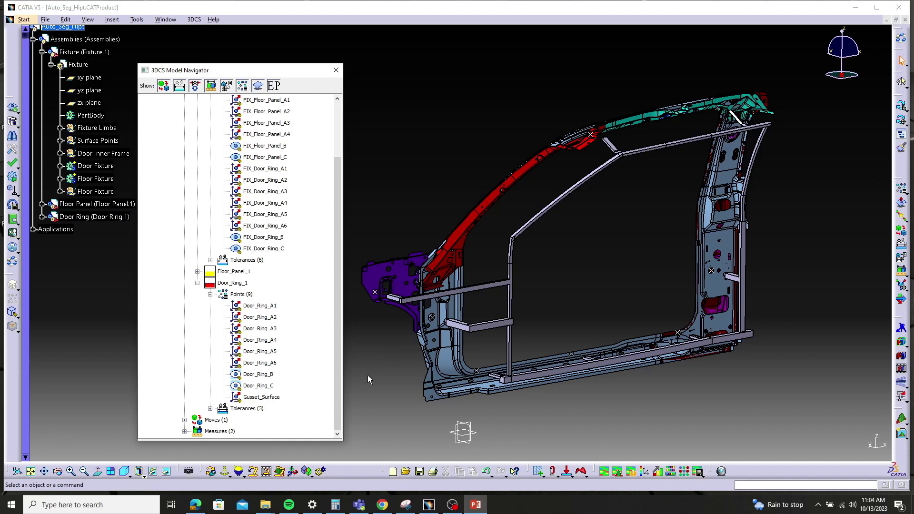
# Add a new Auto Bend move to the Assemblies move list
pyautogui.moveTo(367, 379); pyautogui.dragTo(393, 366, button='middle')
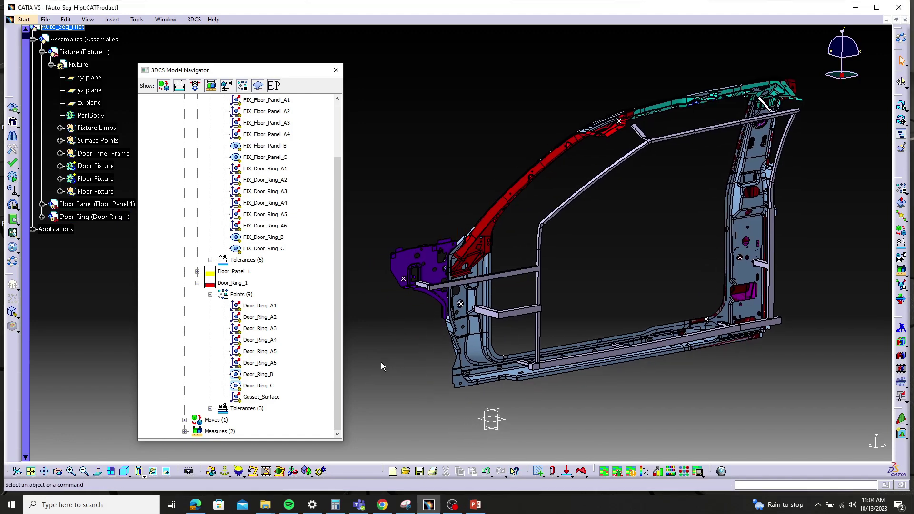
pyautogui.doubleClick(216, 420)
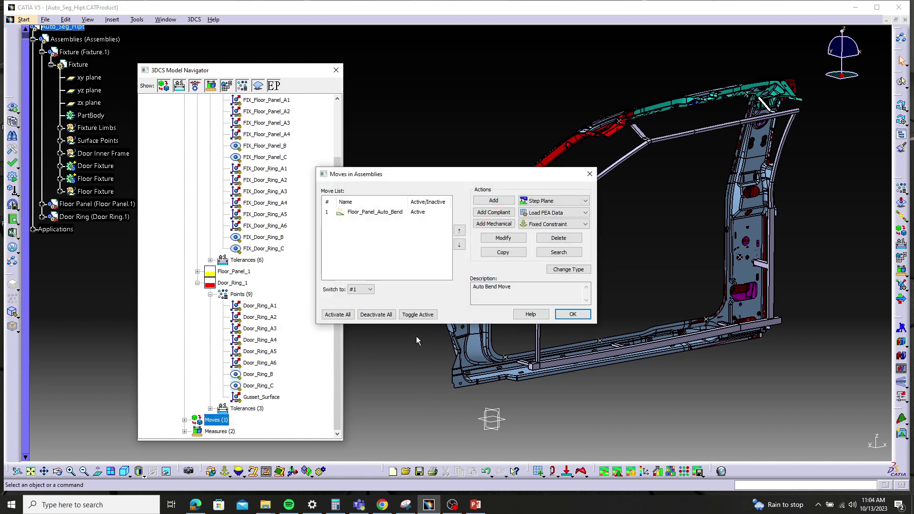
pyautogui.click(546, 202)
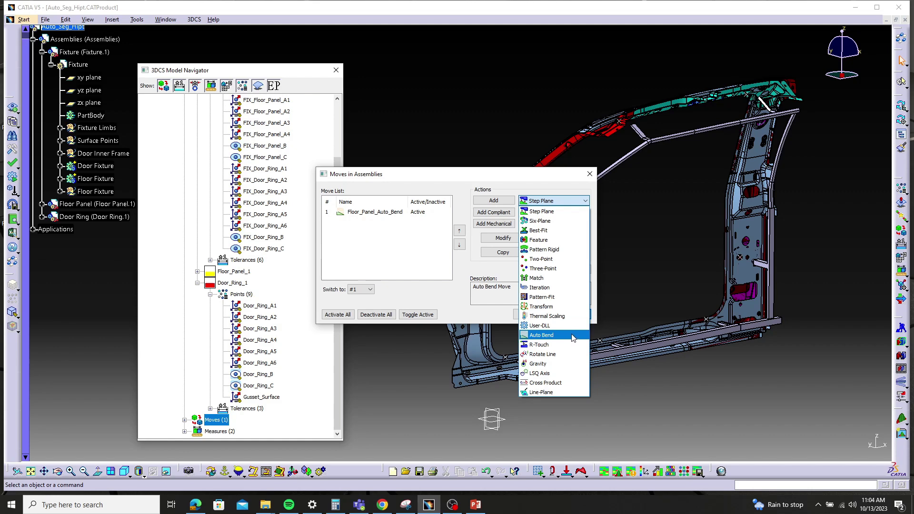
pyautogui.click(572, 336)
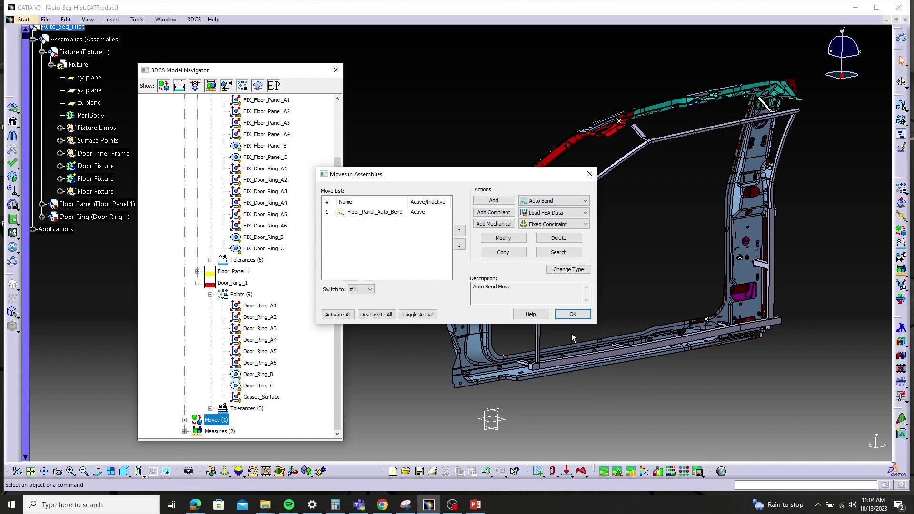
pyautogui.click(499, 202)
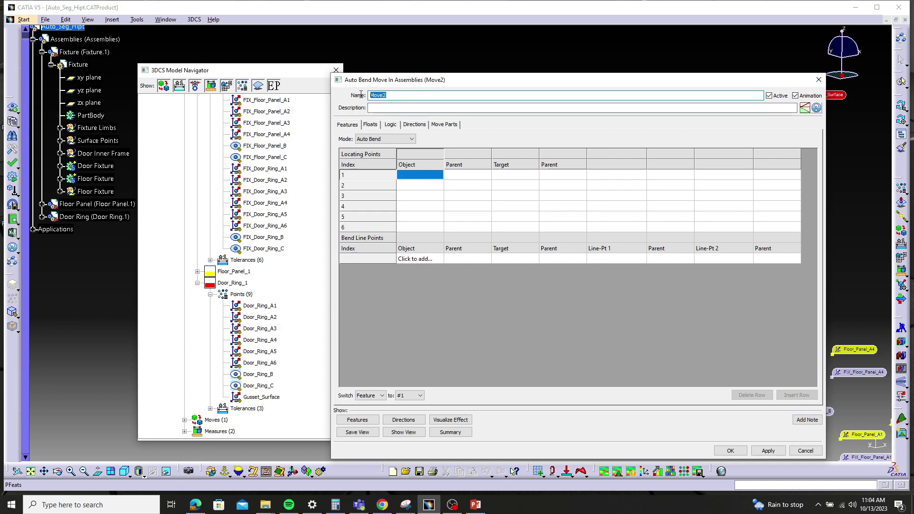
# Name the new move "Door Ring Segment Bend" and set its mode to Segment Bend
pyautogui.write('Door Ring Segment Bend')
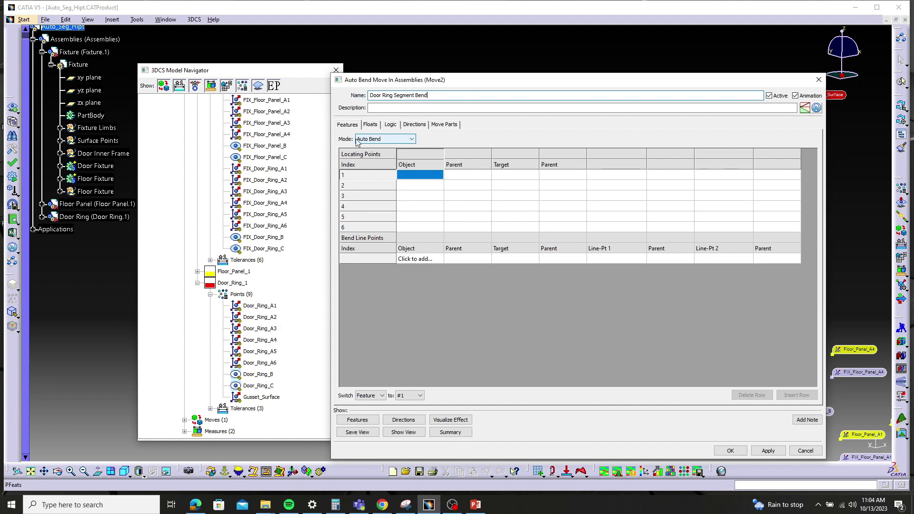
pyautogui.click(379, 139)
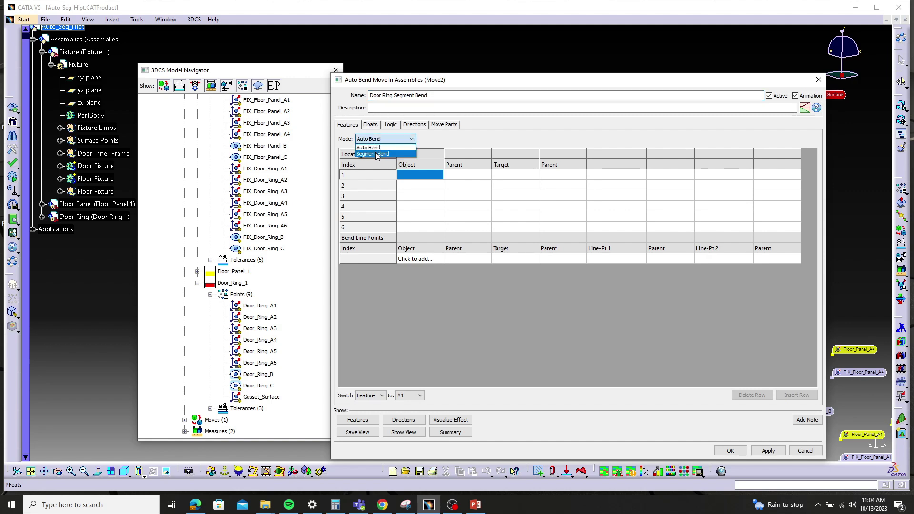
pyautogui.click(377, 155)
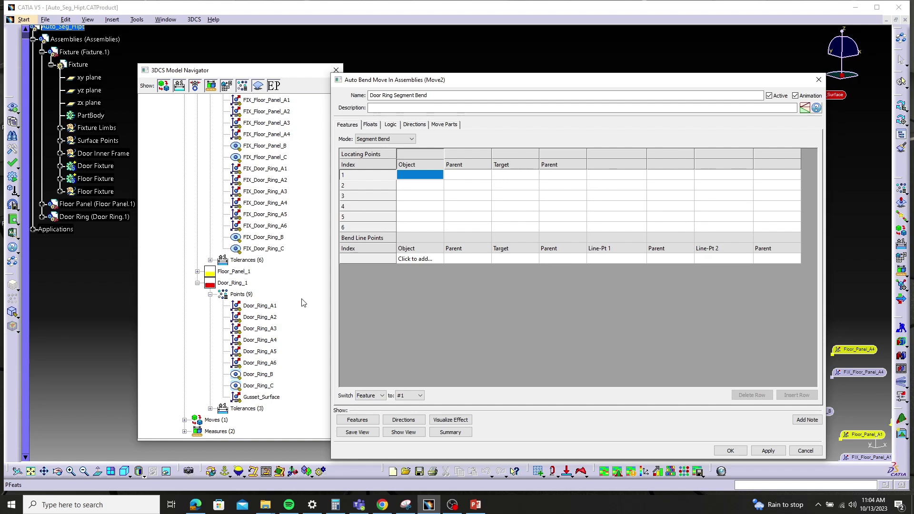
# Assign Door_Ring_A1, A2, A3, B, C and B as the object points of the six locating rows, and dismiss the update notification
pyautogui.click(245, 284)
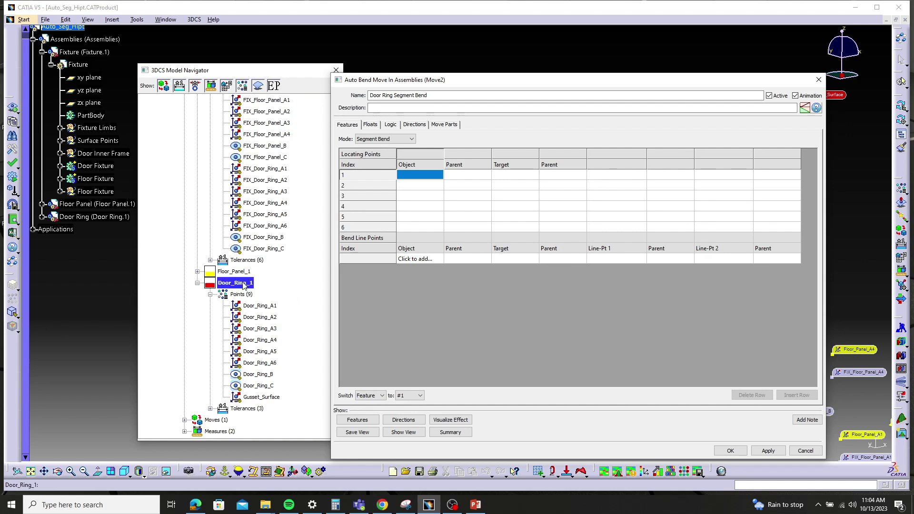
pyautogui.click(275, 307)
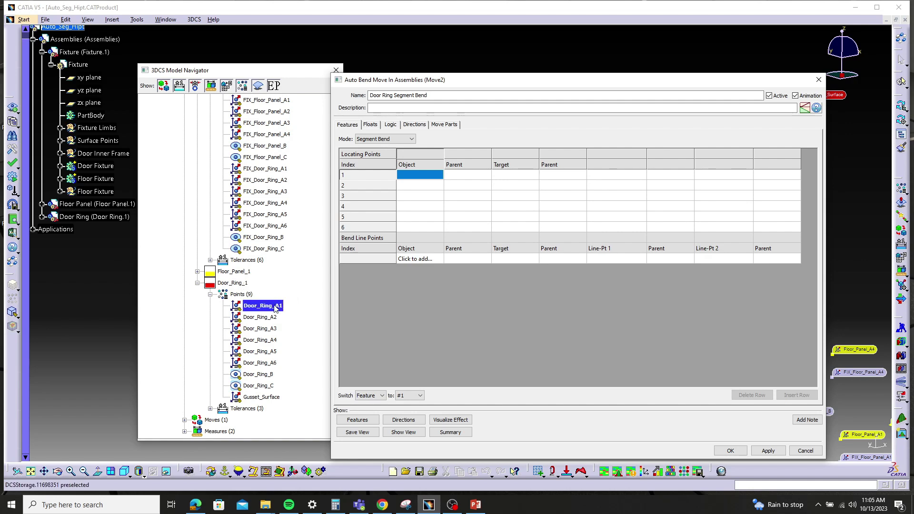
pyautogui.click(274, 316)
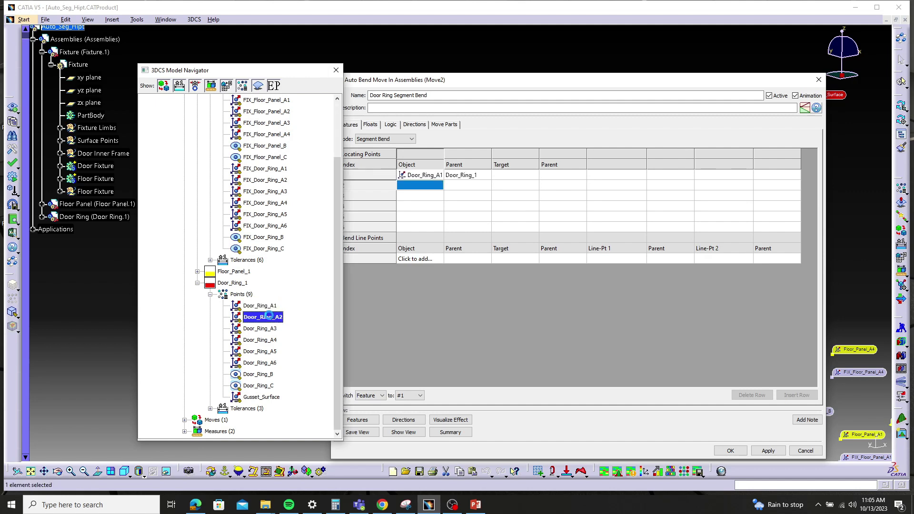
pyautogui.click(271, 329)
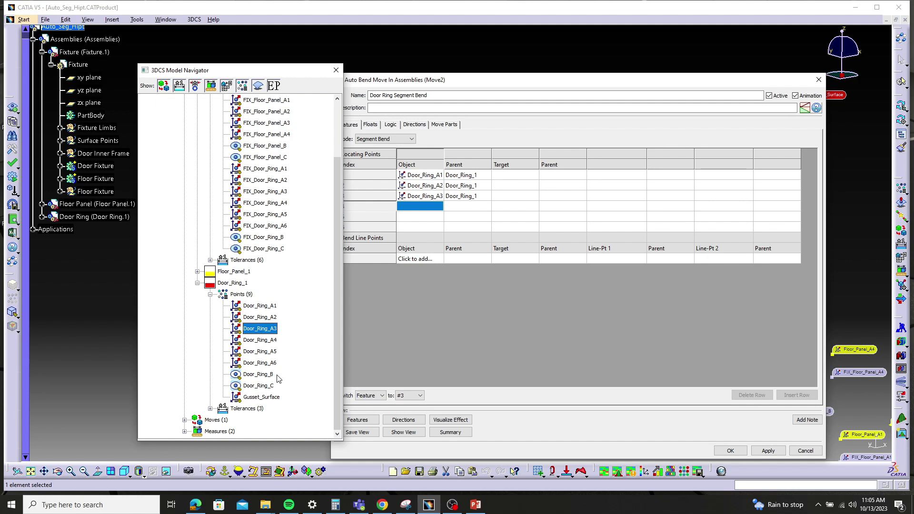
pyautogui.click(270, 376)
pyautogui.click(268, 386)
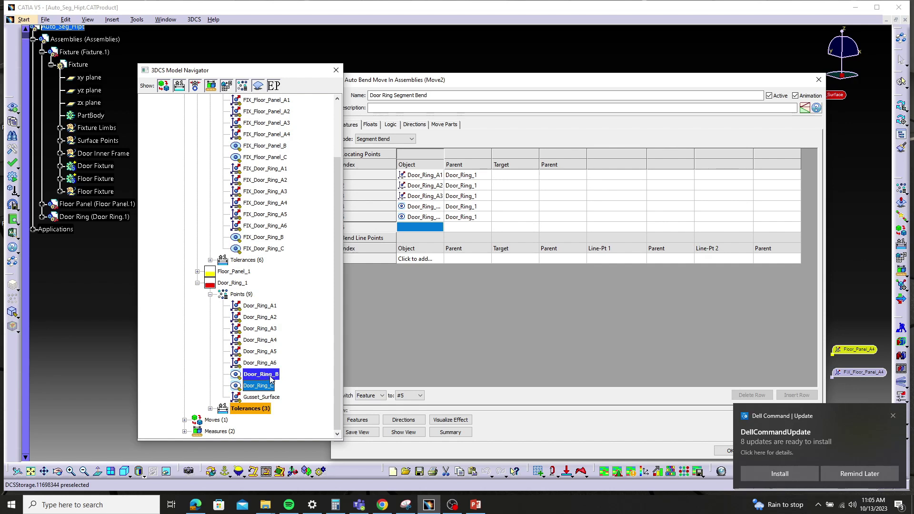
pyautogui.click(270, 375)
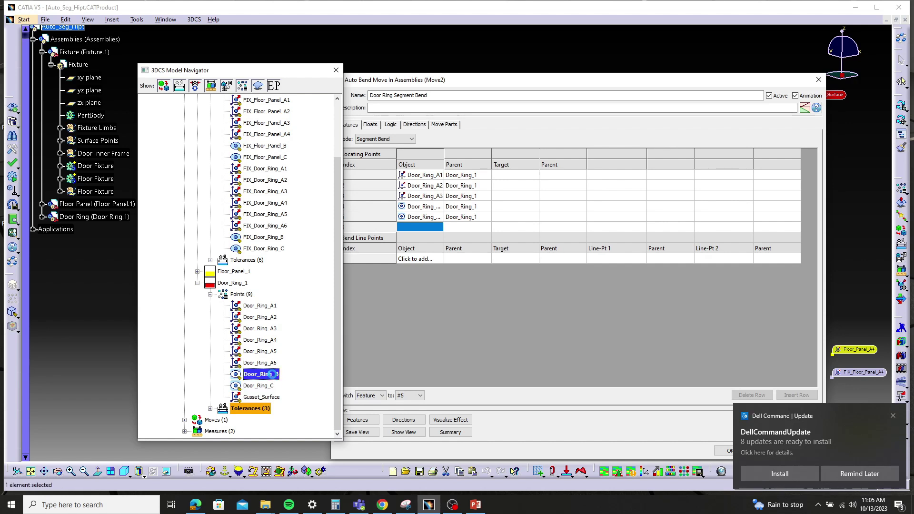
pyautogui.click(893, 416)
# Assign fixture points FIX_Door_Ring_A1, A2, A3, B, C and B as the targets of the six locating rows
pyautogui.scroll(2, 304, 306)
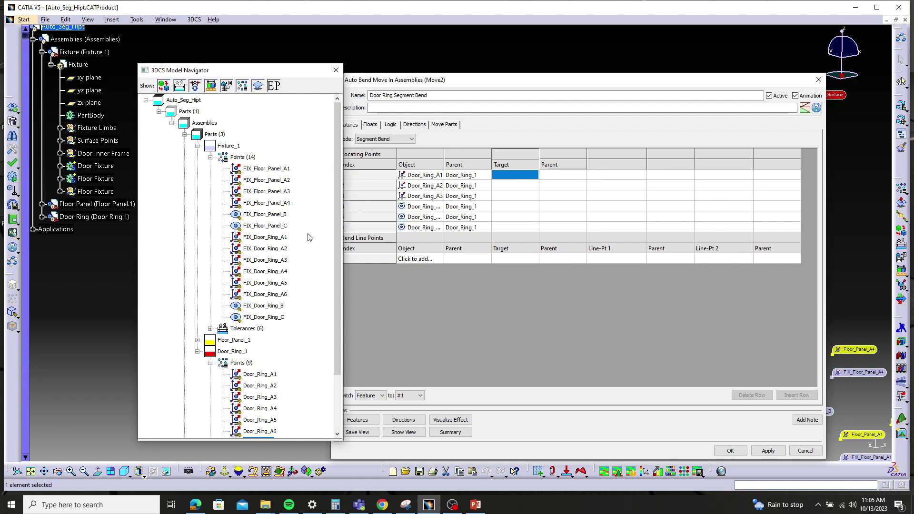
pyautogui.click(267, 238)
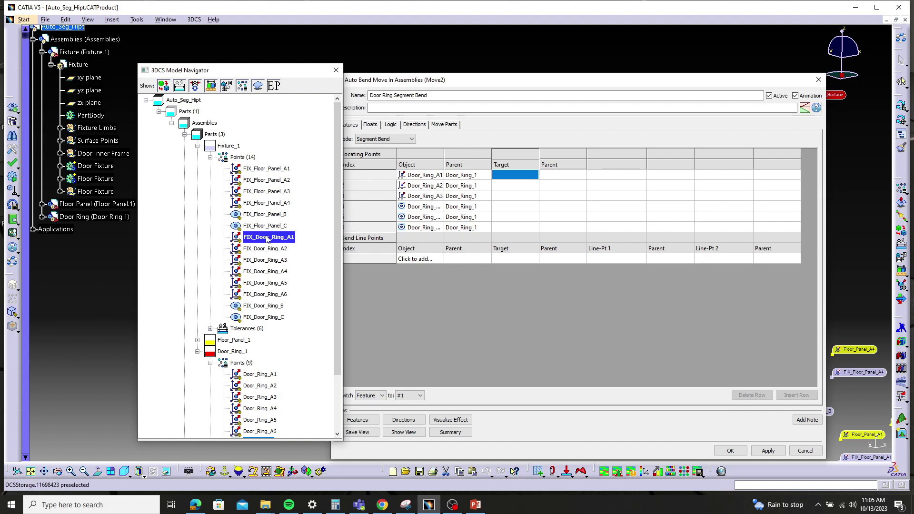
pyautogui.click(285, 248)
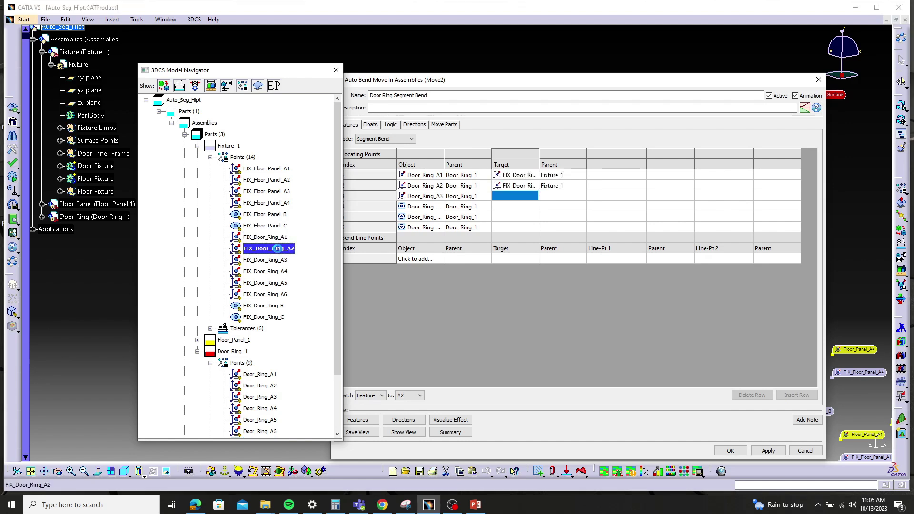
pyautogui.click(283, 261)
pyautogui.click(283, 260)
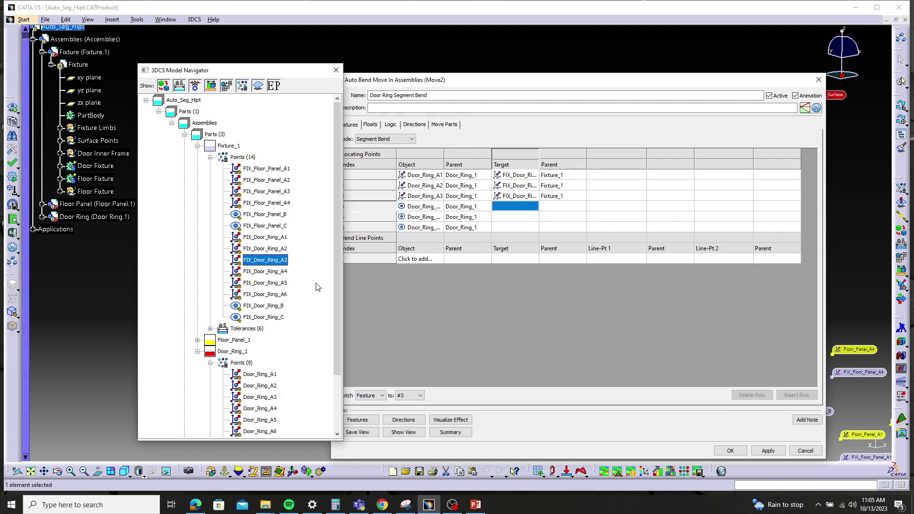
pyautogui.click(279, 309)
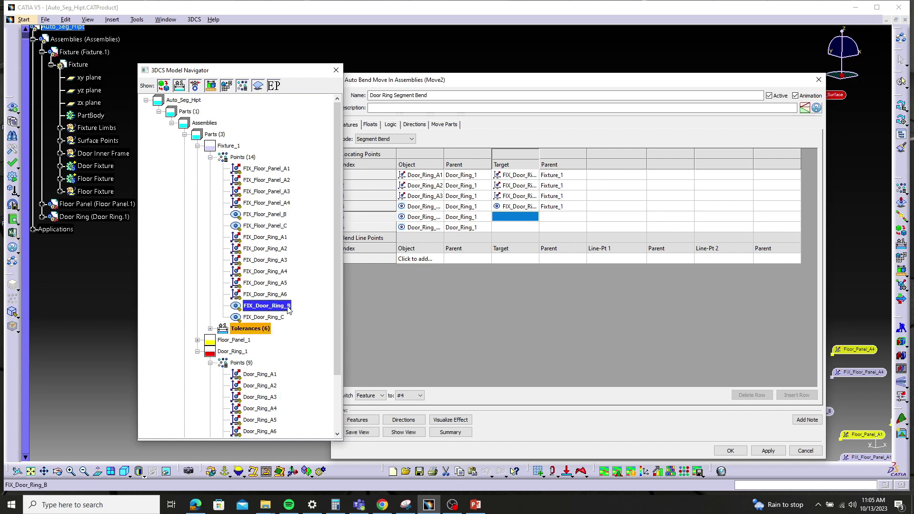
pyautogui.click(276, 318)
pyautogui.click(281, 306)
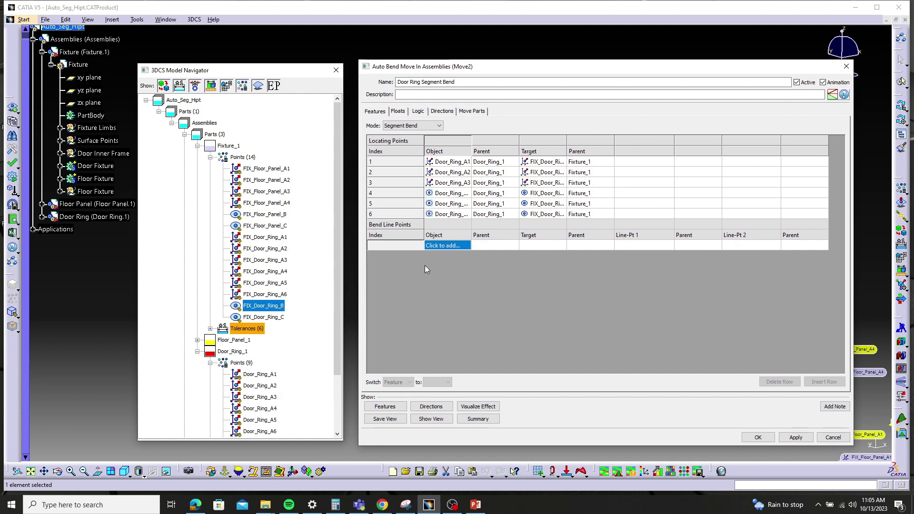
# Add Door_Ring_A4, Door_Ring_A5 and Door_Ring_A6 as the objects in the bend line points table
pyautogui.scroll(-2, 321, 265)
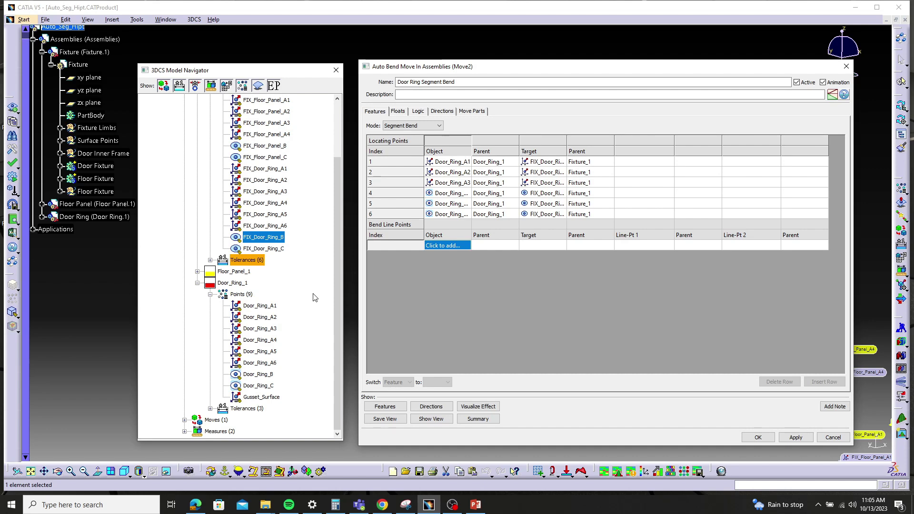
pyautogui.click(277, 342)
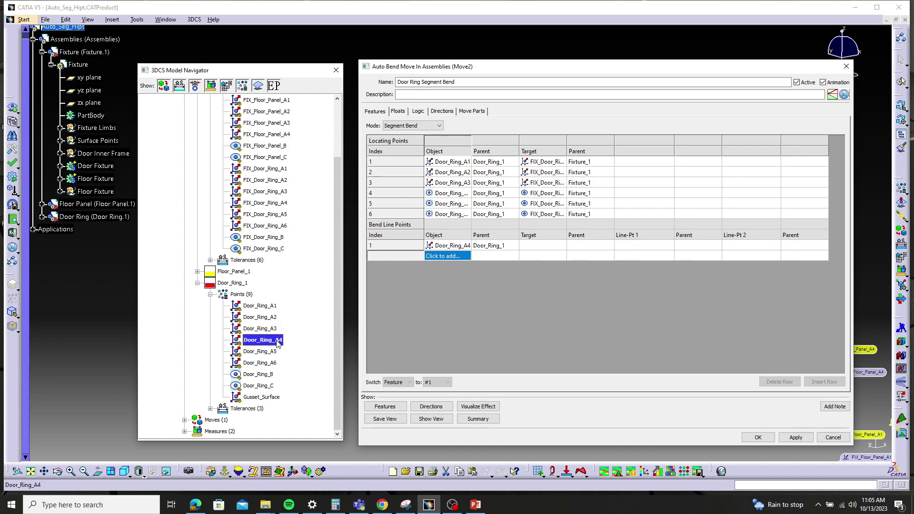
pyautogui.click(270, 355)
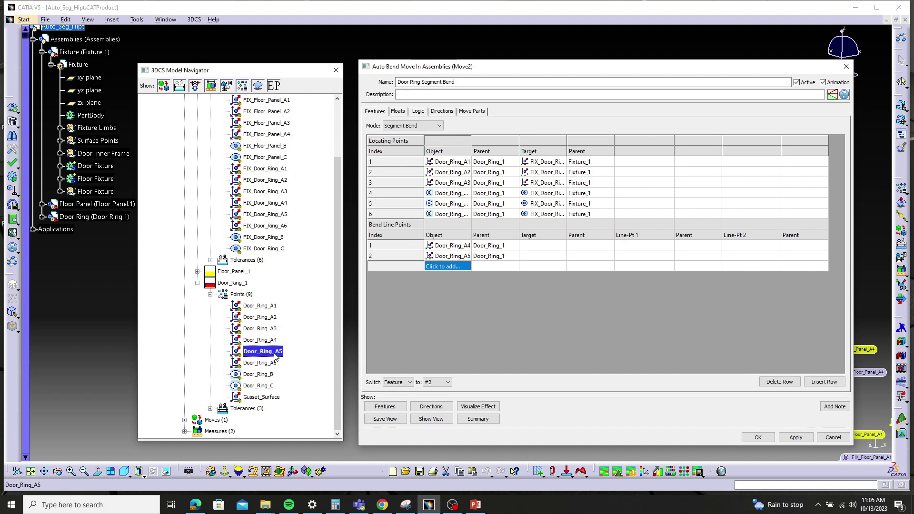
pyautogui.click(273, 364)
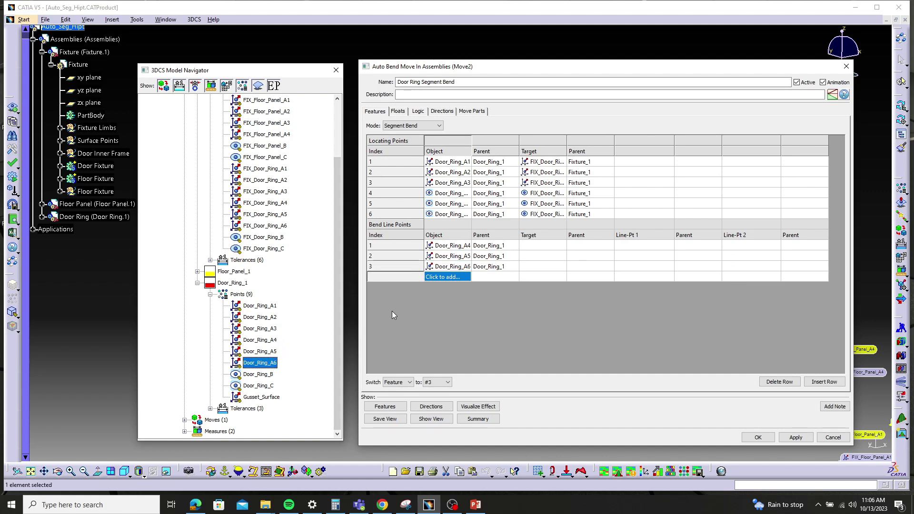
# Assign FIX_Door_Ring_A4, FIX_Door_Ring_A5 and FIX_Door_Ring_A6 as the targets of the three bend points
pyautogui.click(540, 247)
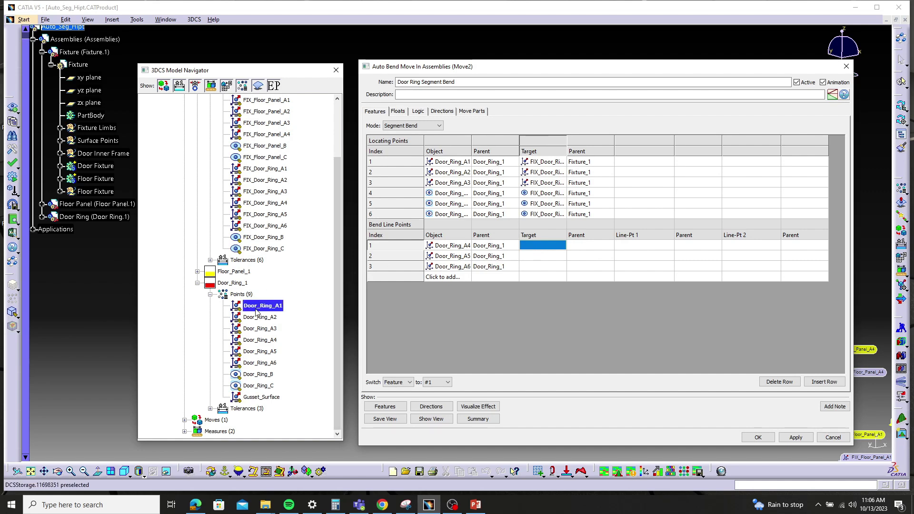
pyautogui.scroll(1, 256, 307)
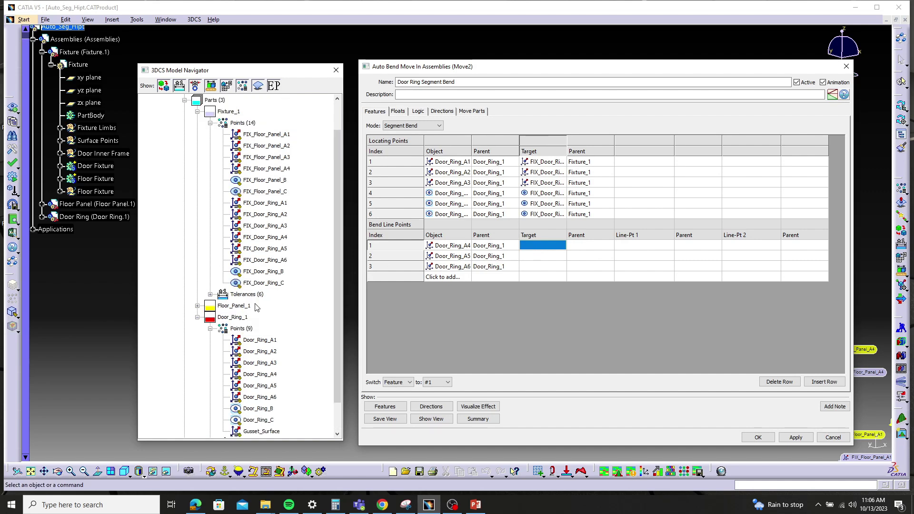
pyautogui.click(283, 238)
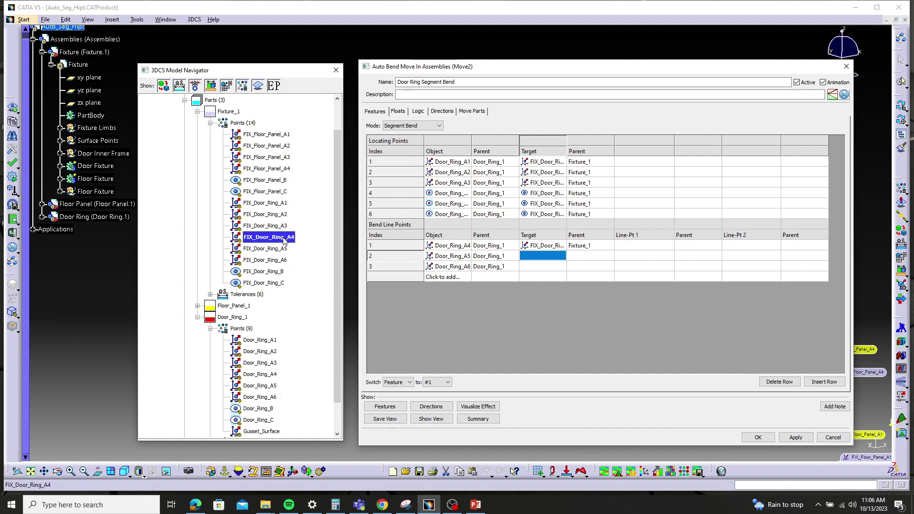
pyautogui.click(281, 250)
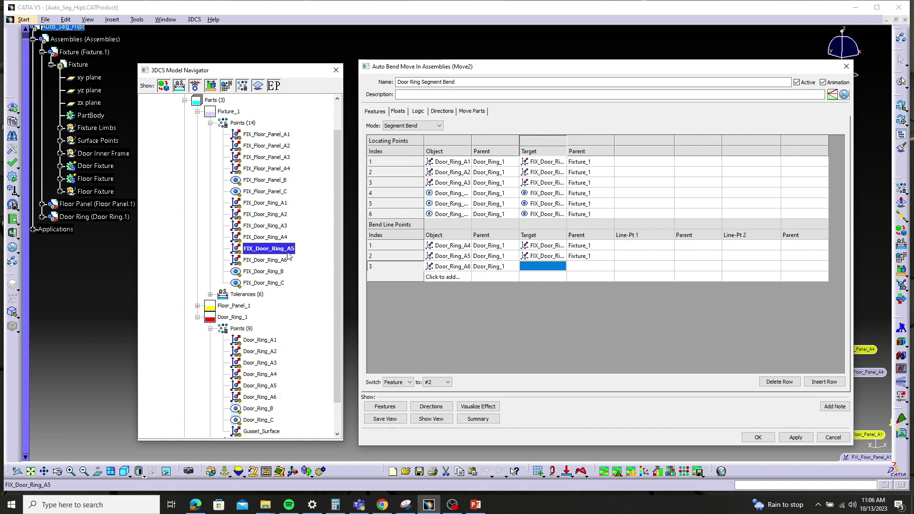
pyautogui.click(281, 261)
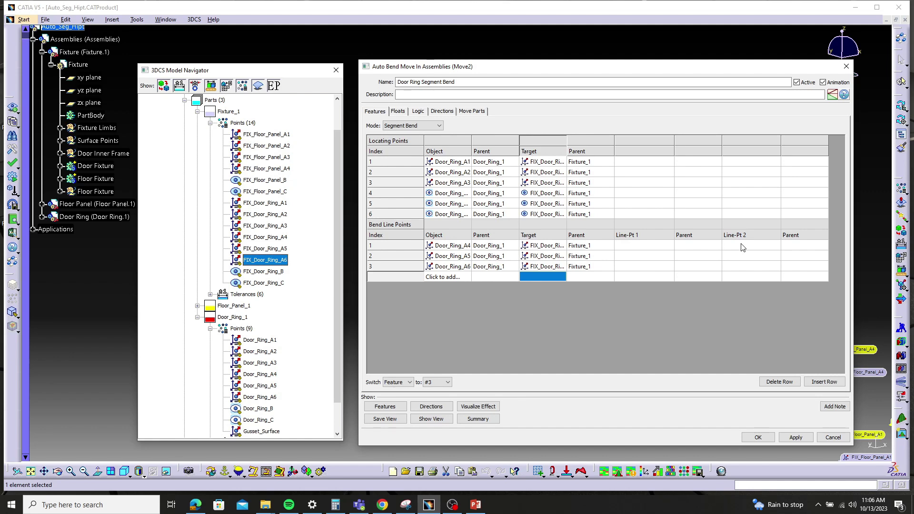
# Assign Door_Ring_A2 as Line-Pt 1 and Door_Ring_A3 as Line-Pt 2 for the first bend line row
pyautogui.click(654, 248)
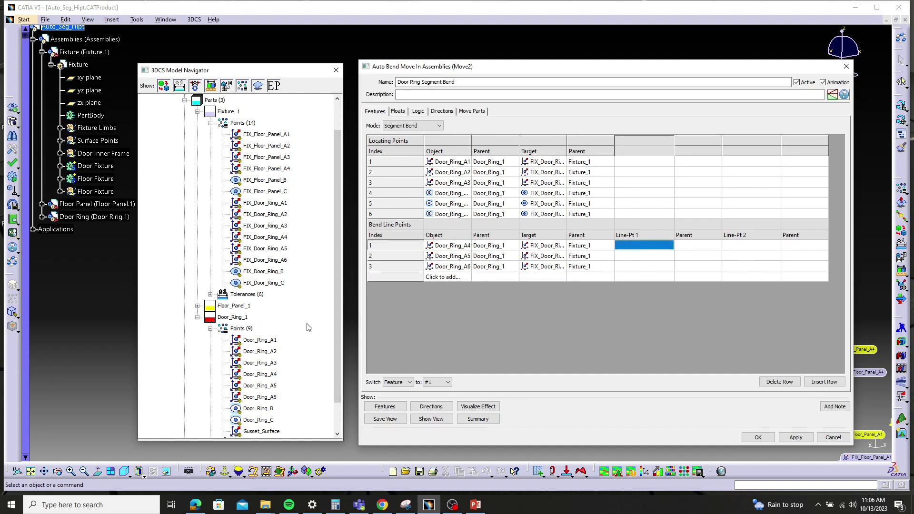
pyautogui.click(638, 249)
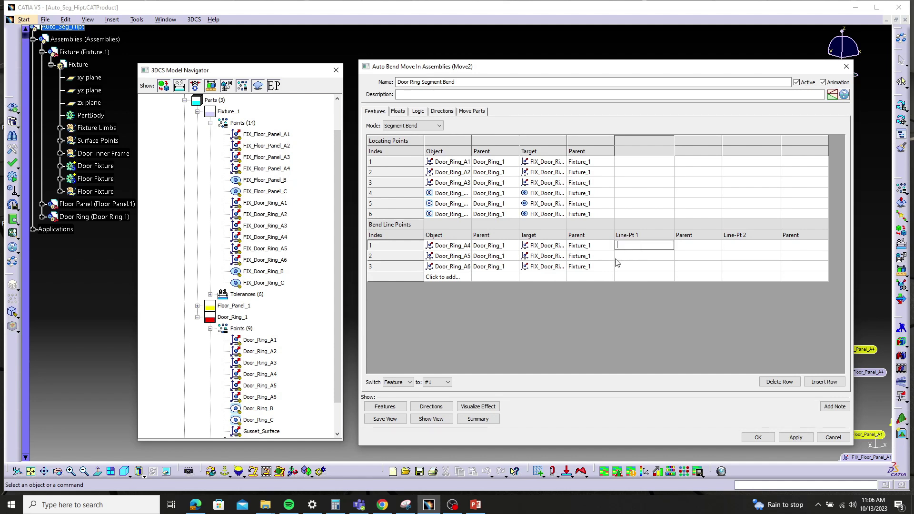
pyautogui.scroll(-1, 296, 305)
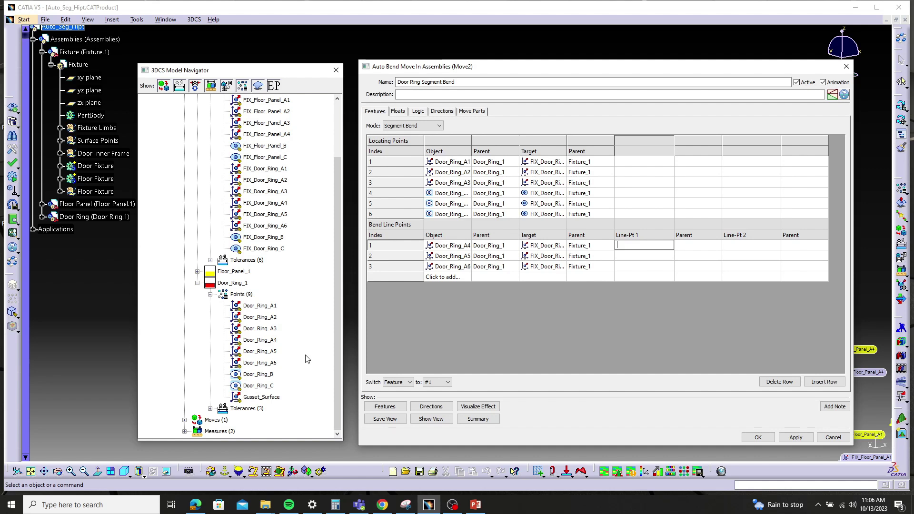
pyautogui.click(275, 318)
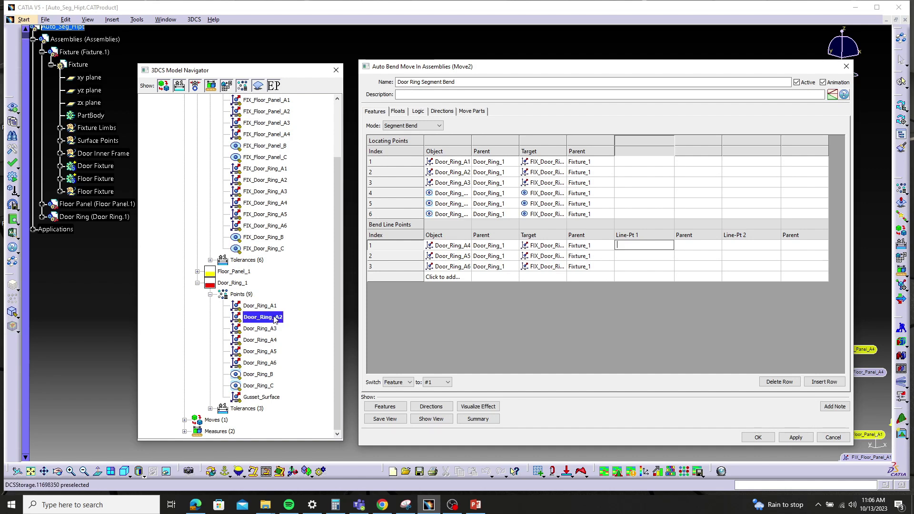
pyautogui.click(275, 318)
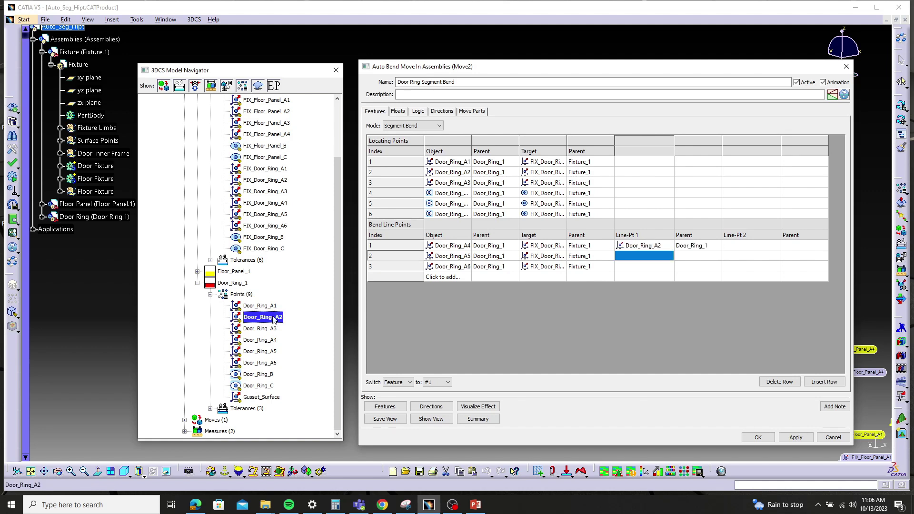
pyautogui.click(739, 245)
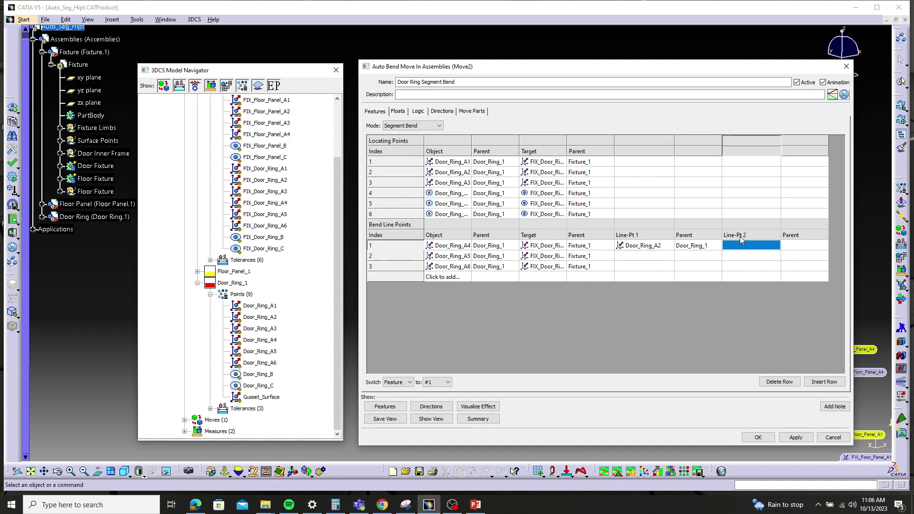
pyautogui.click(279, 329)
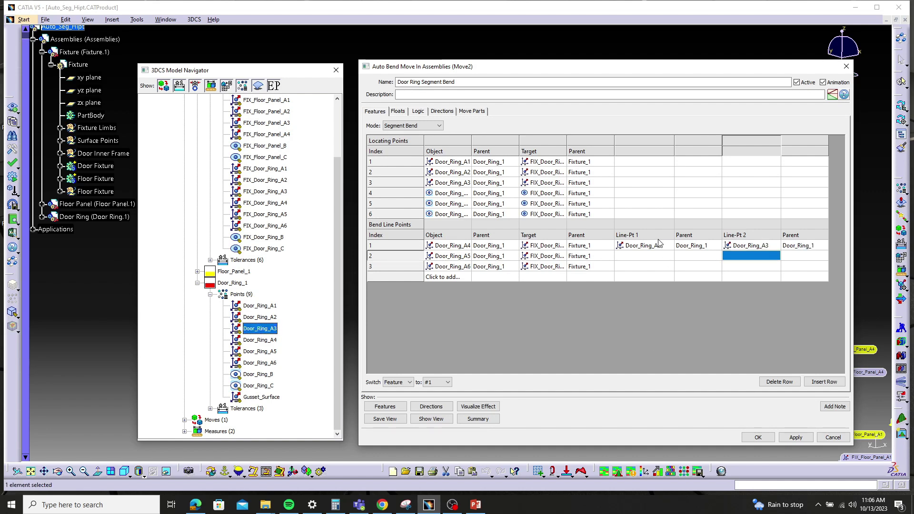
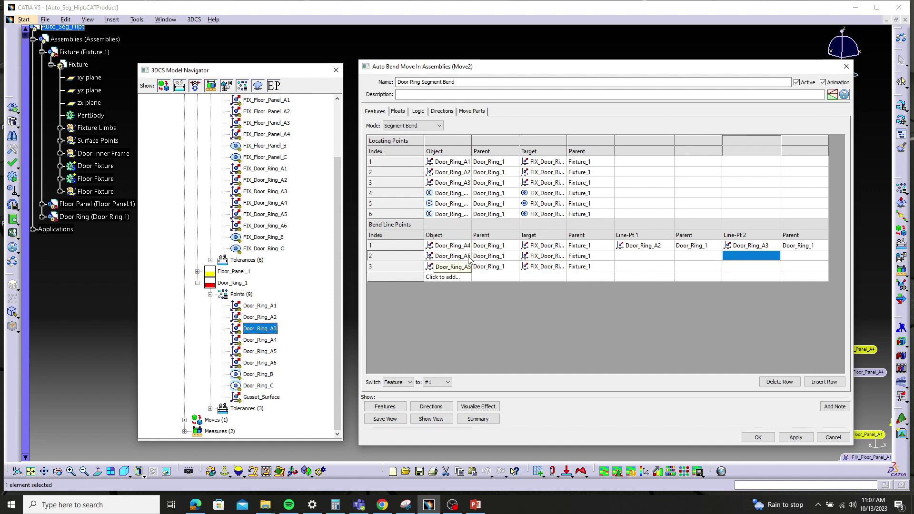
# Assign Door_Ring_A3 as Line-Pt 1 and Door_Ring_A4 as Line-Pt 2 for the second bend line row
pyautogui.click(639, 256)
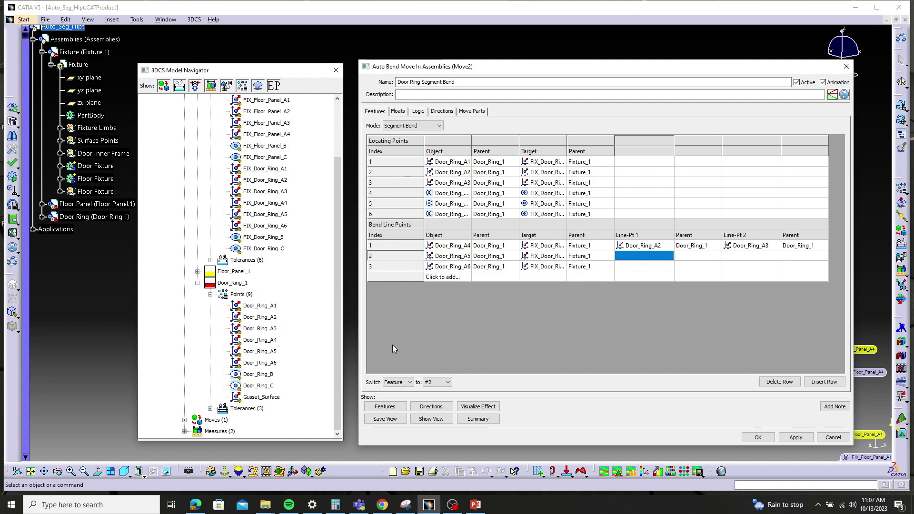
pyautogui.click(275, 329)
pyautogui.click(276, 329)
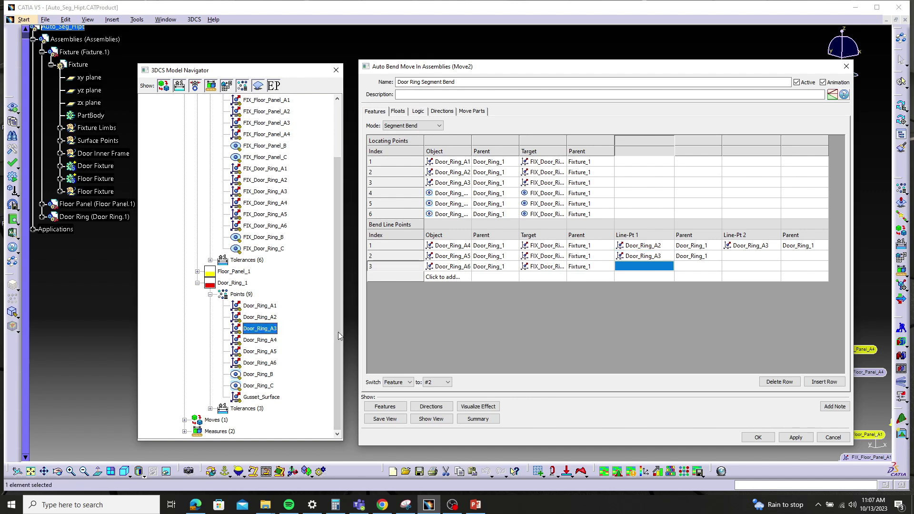
pyautogui.click(745, 257)
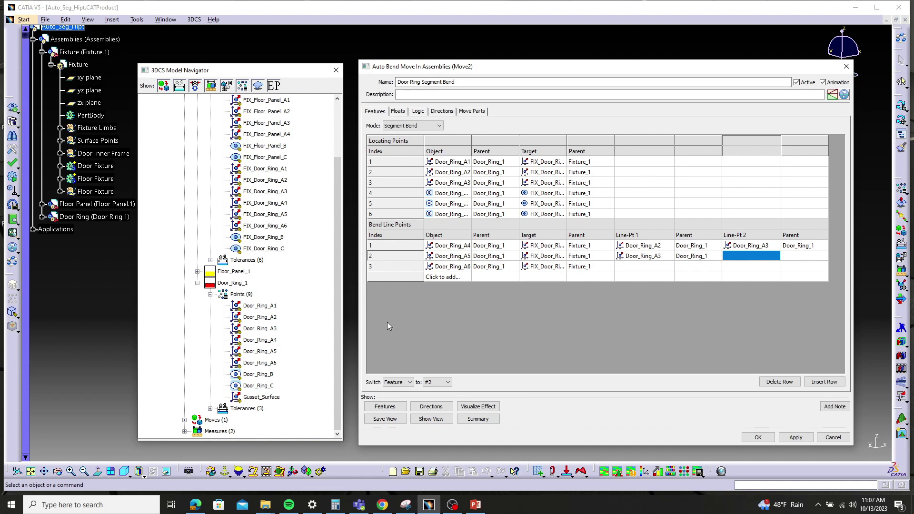
pyautogui.click(274, 340)
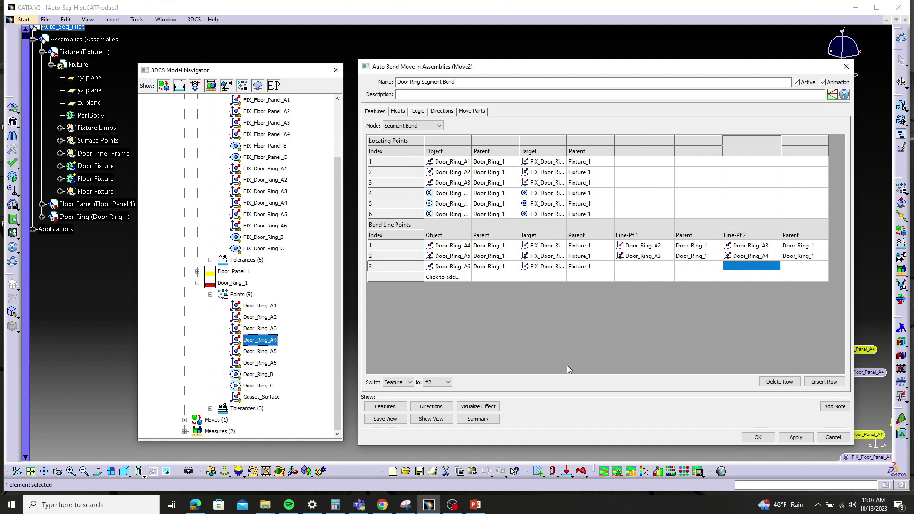
# Assign Door_Ring_A3 as Line-Pt 1 and Door_Ring_A5 as Line-Pt 2 for the third bend line row
pyautogui.click(635, 271)
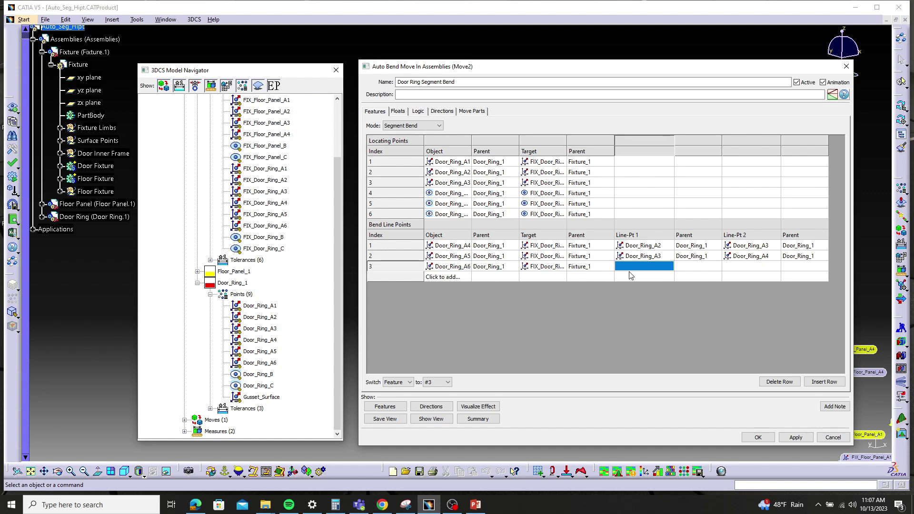
pyautogui.click(270, 331)
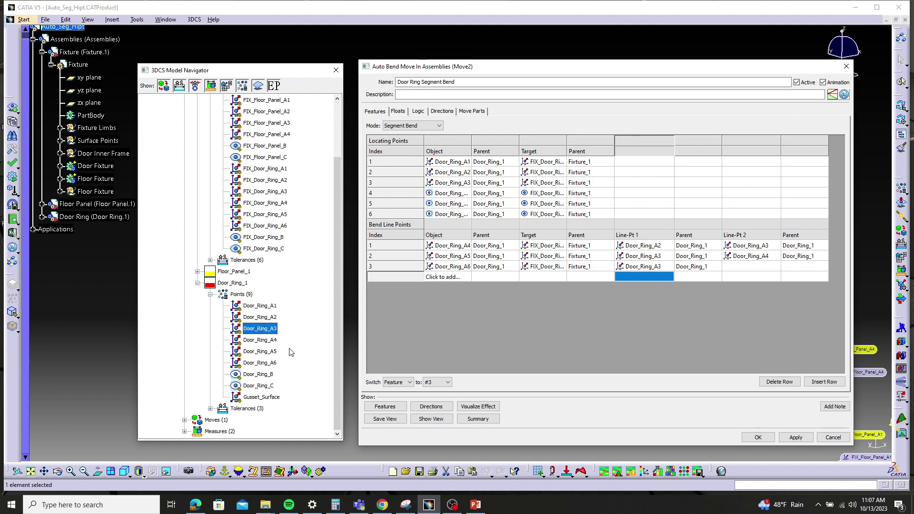
pyautogui.click(276, 353)
pyautogui.click(742, 266)
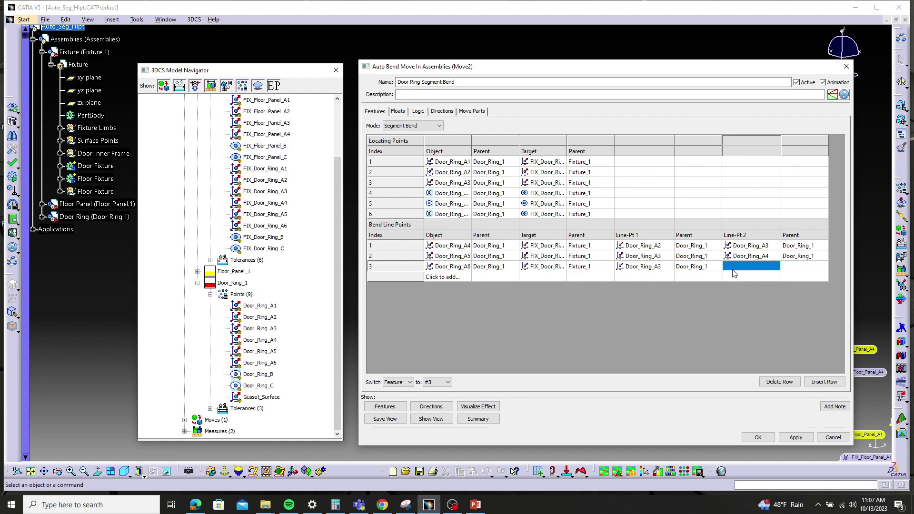
pyautogui.click(270, 352)
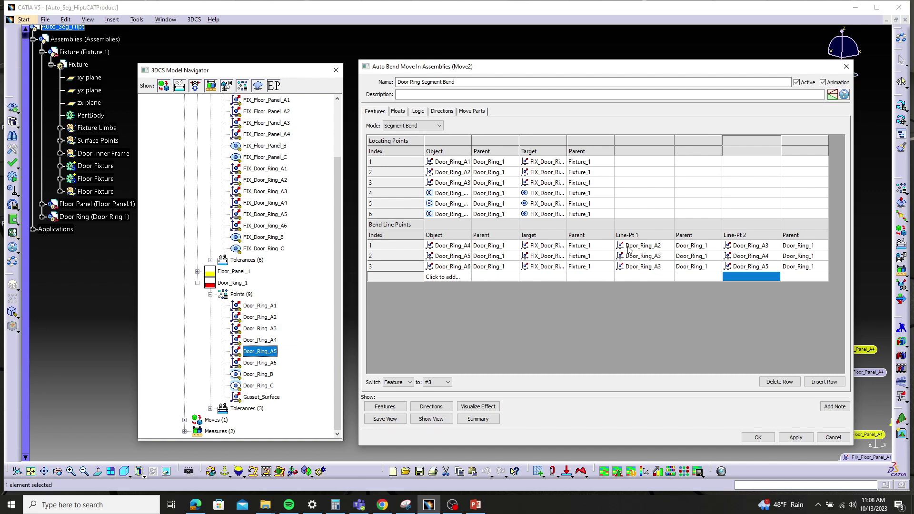
# Review locating rows 4 to 6, select direction Dir#4, and check the door ring's axis orientation in the model
pyautogui.click(442, 111)
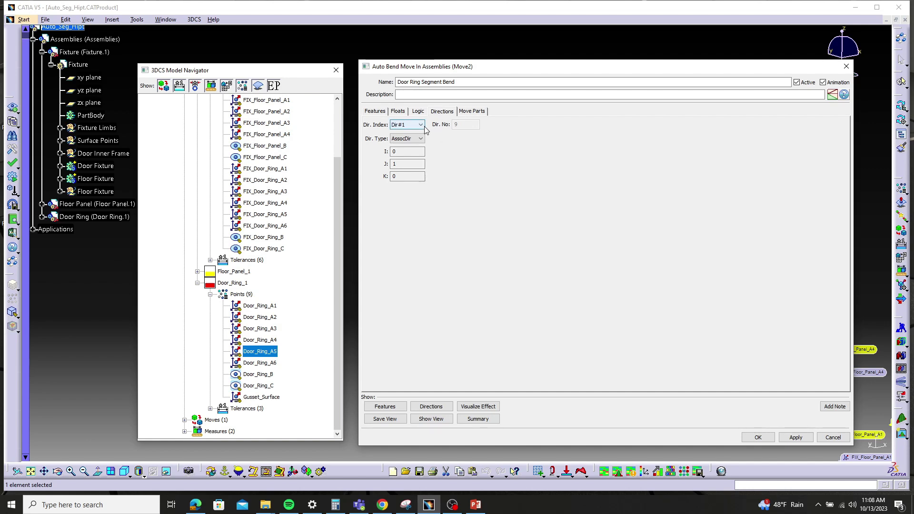
pyautogui.click(376, 113)
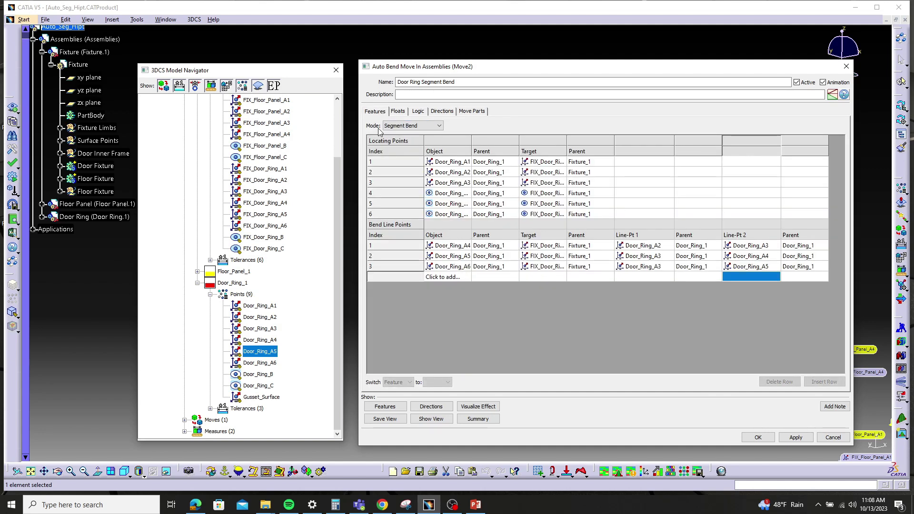
pyautogui.click(386, 193)
pyautogui.click(387, 204)
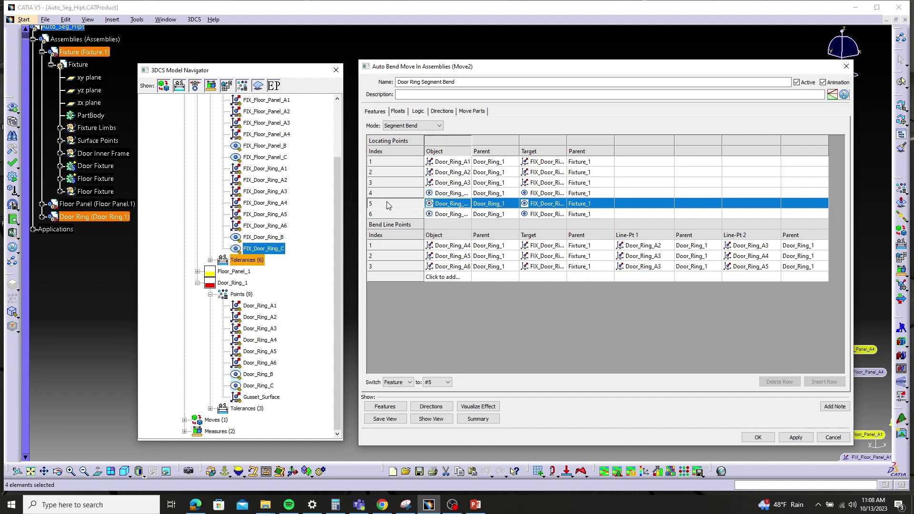
pyautogui.click(391, 213)
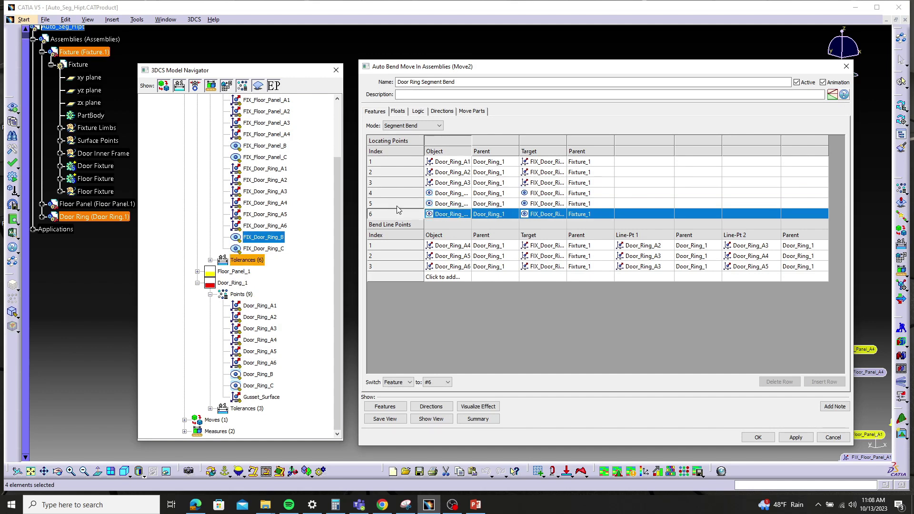
pyautogui.click(441, 112)
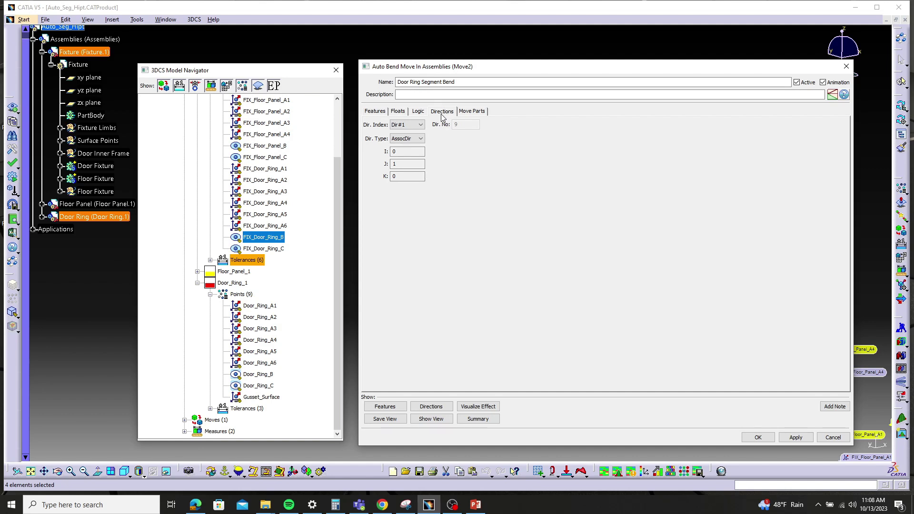
pyautogui.click(421, 125)
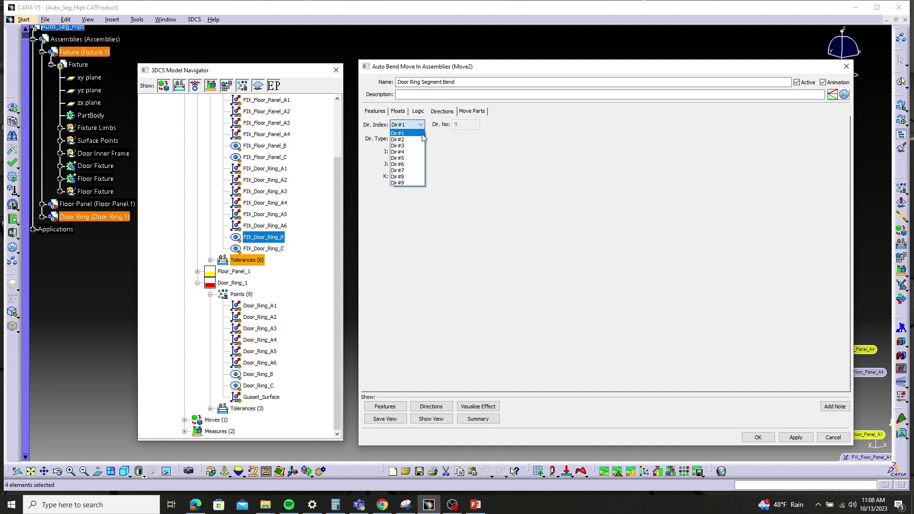
pyautogui.click(421, 152)
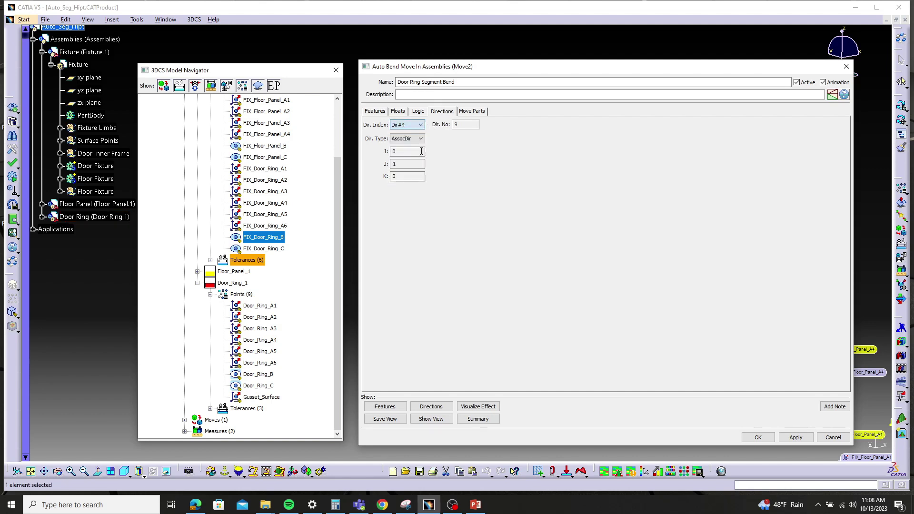
pyautogui.moveTo(522, 67); pyautogui.dragTo(221, 76)
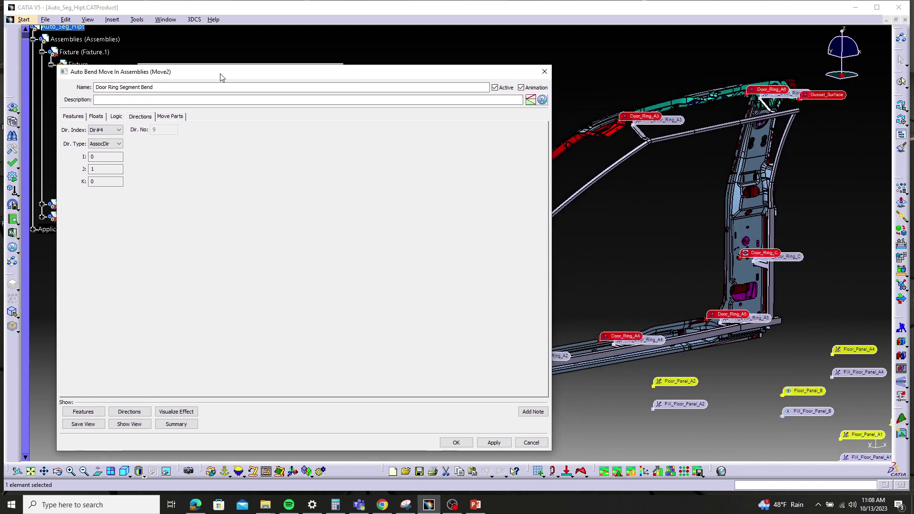
pyautogui.moveTo(639, 256); pyautogui.dragTo(767, 279, button='middle')
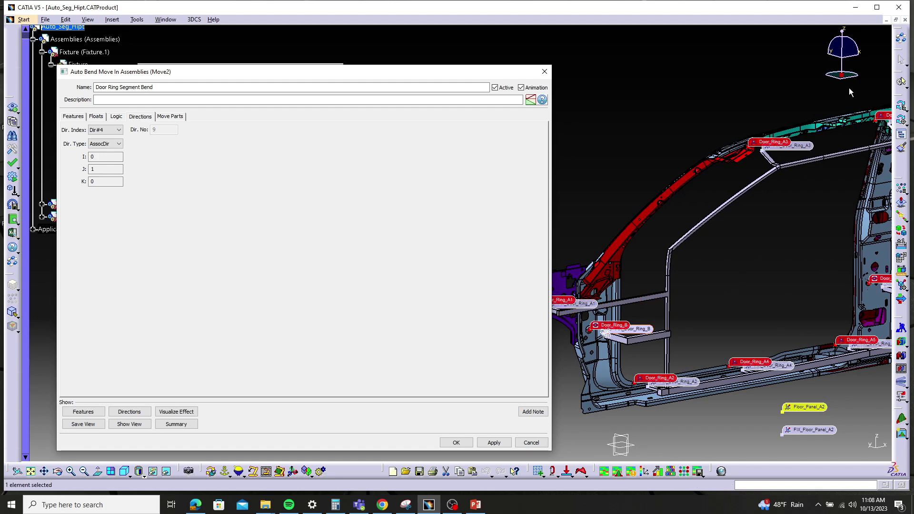
pyautogui.moveTo(447, 73); pyautogui.dragTo(718, 71)
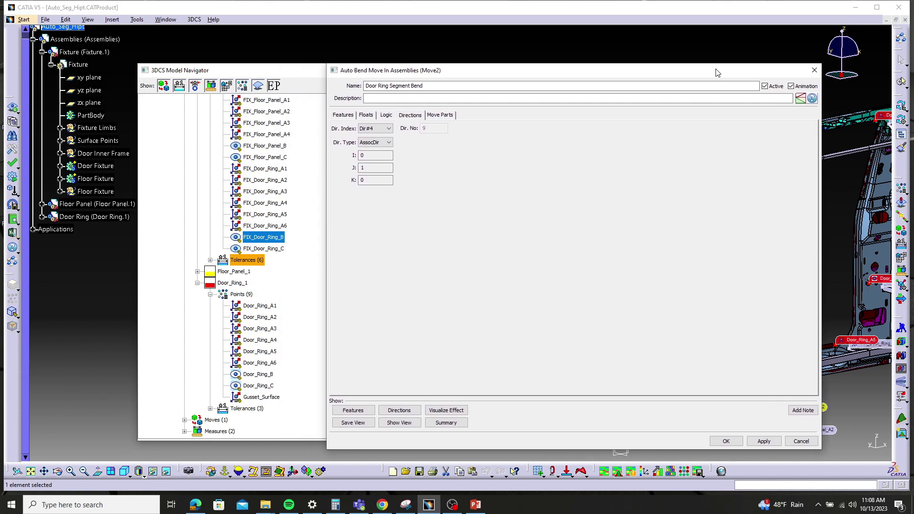
# Change Dir#4 to the Type In direction type with the vector I 0, J 0, K 1
pyautogui.click(379, 130)
pyautogui.click(376, 138)
pyautogui.click(383, 142)
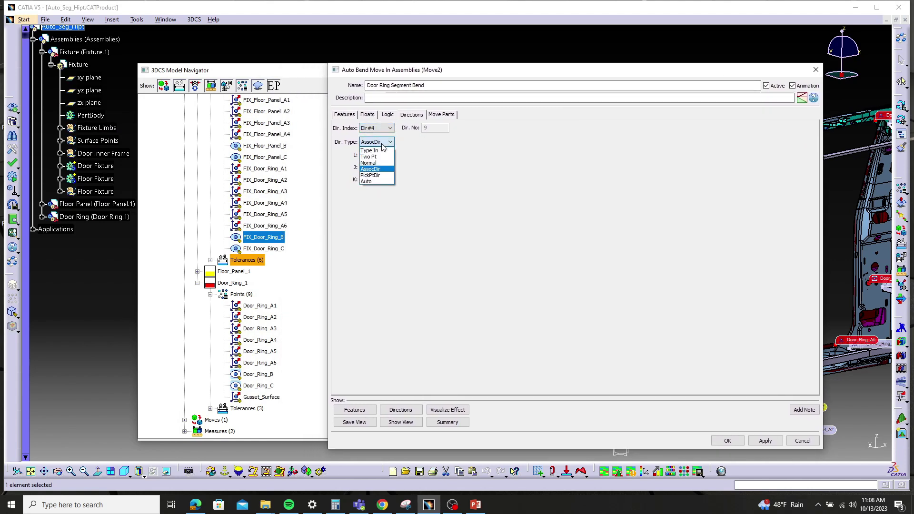
pyautogui.click(382, 152)
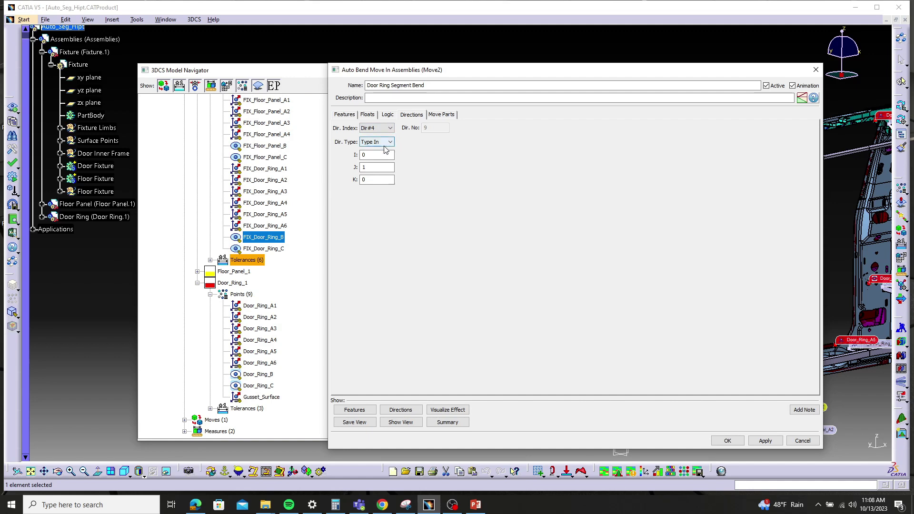
pyautogui.doubleClick(376, 167)
pyautogui.write('0')
pyautogui.doubleClick(371, 180)
pyautogui.write('1')
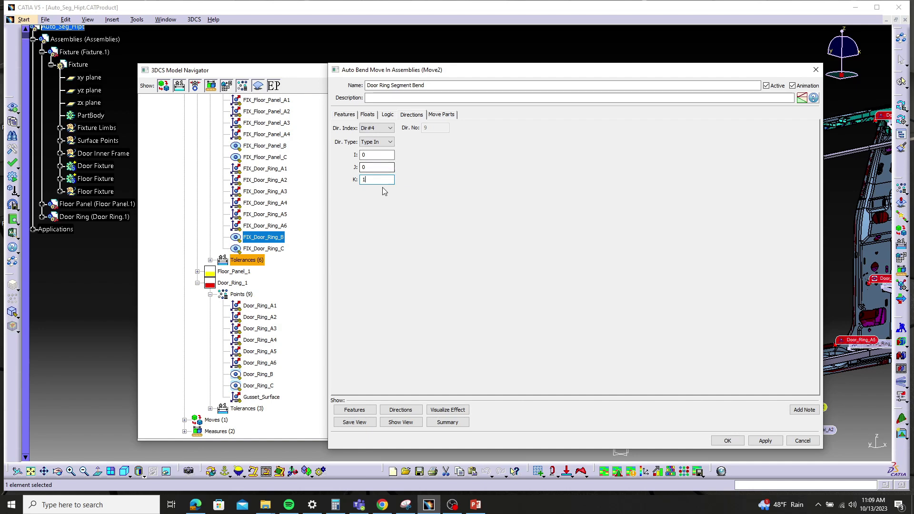
# Change Dir#5 to the Type In direction type with the vector I 0, J 0, K 1
pyautogui.click(390, 129)
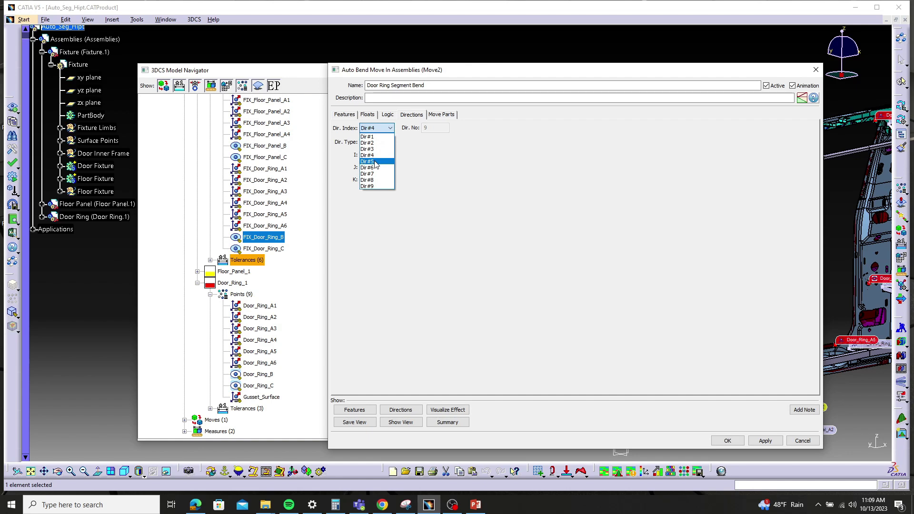
pyautogui.click(376, 161)
pyautogui.click(379, 142)
pyautogui.click(380, 152)
pyautogui.write('0')
pyautogui.press('Tab')
pyautogui.write('1')
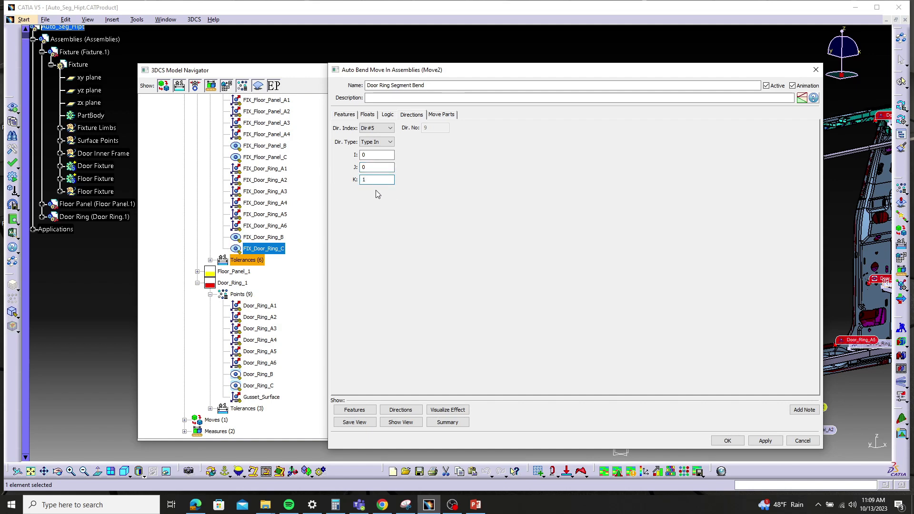
# Change Dir#6 to the Type In direction type with the vector I 1, J 0, K 0
pyautogui.click(388, 128)
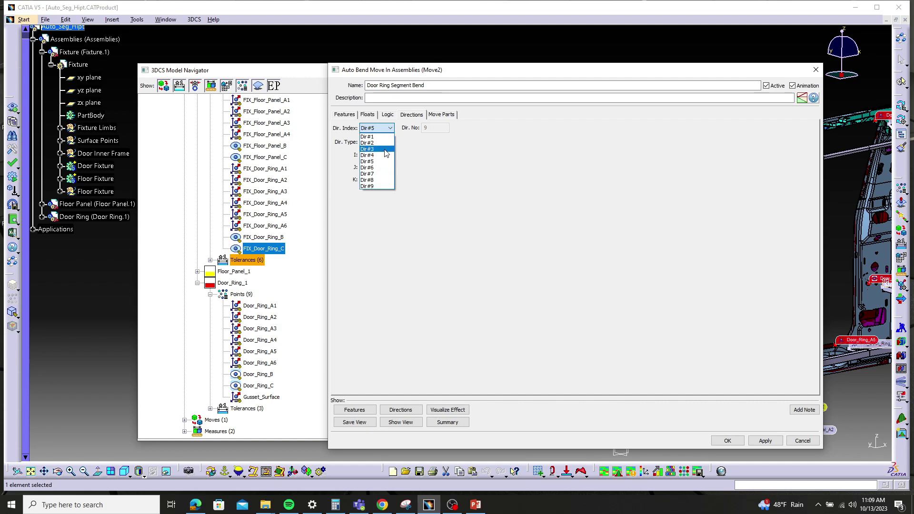
pyautogui.click(386, 168)
pyautogui.click(390, 142)
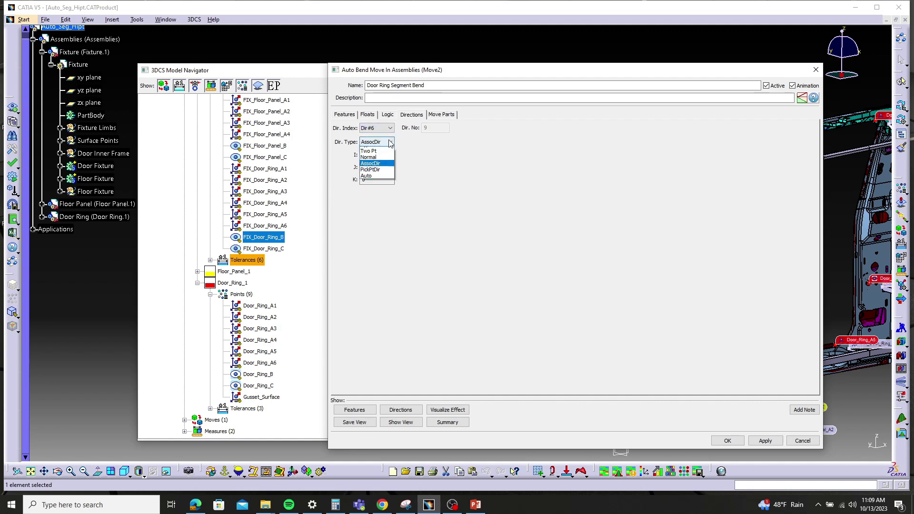
pyautogui.click(370, 150)
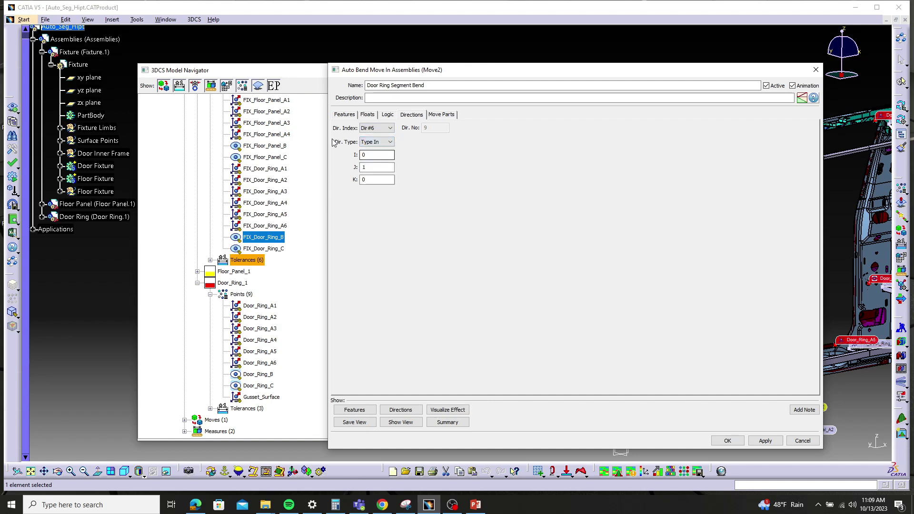
pyautogui.moveTo(376, 155); pyautogui.dragTo(359, 154)
pyautogui.write('1')
pyautogui.press('Tab')
pyautogui.write('0')
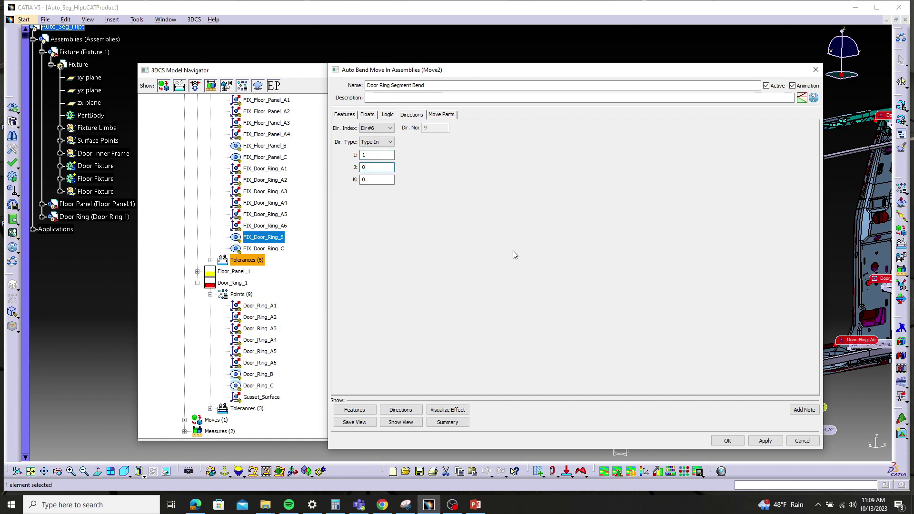
# Apply and accept the Door Ring Segment Bend move, and close the list of assembly moves
pyautogui.click(760, 442)
pyautogui.click(737, 441)
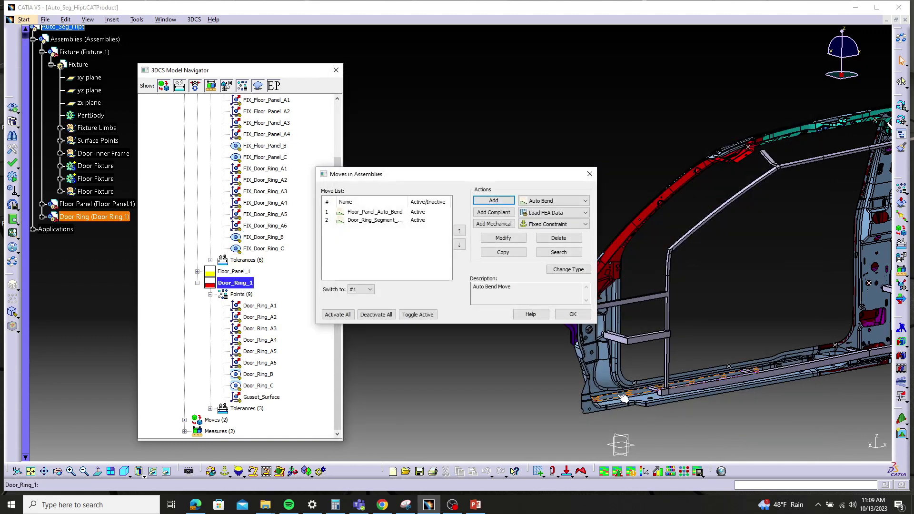
pyautogui.click(578, 317)
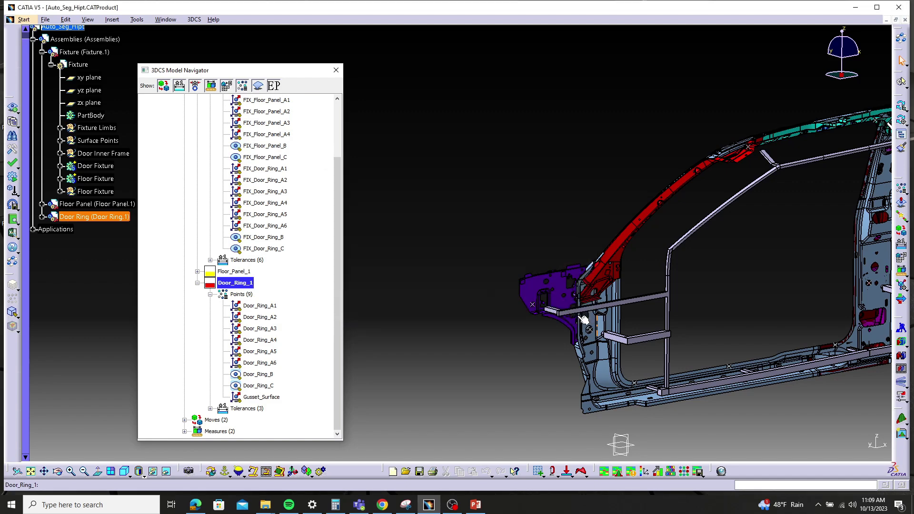
# Highlight the Door_Ring_Segment_Bend move in the model and examine its object points, target points and bend directions around the door ring
pyautogui.click(185, 420)
pyautogui.click(243, 430)
pyautogui.click(248, 421)
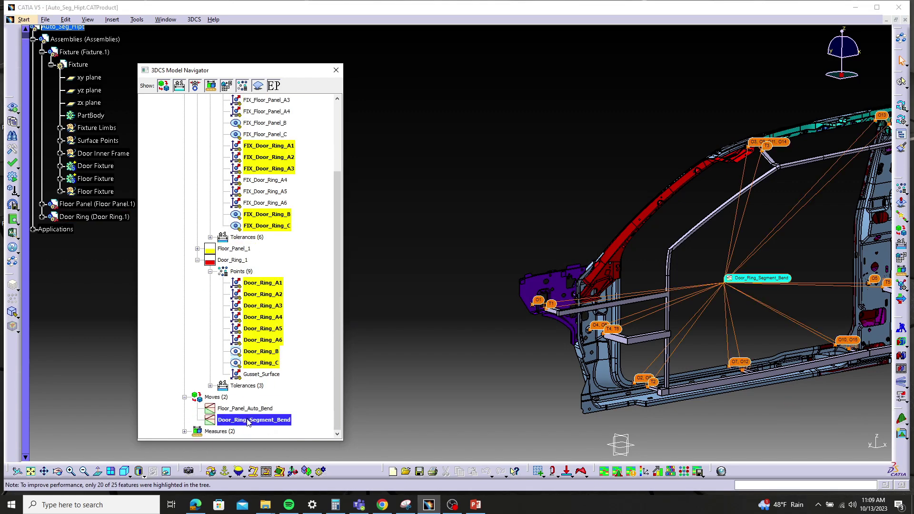
pyautogui.moveTo(538, 419); pyautogui.dragTo(453, 329, button='middle')
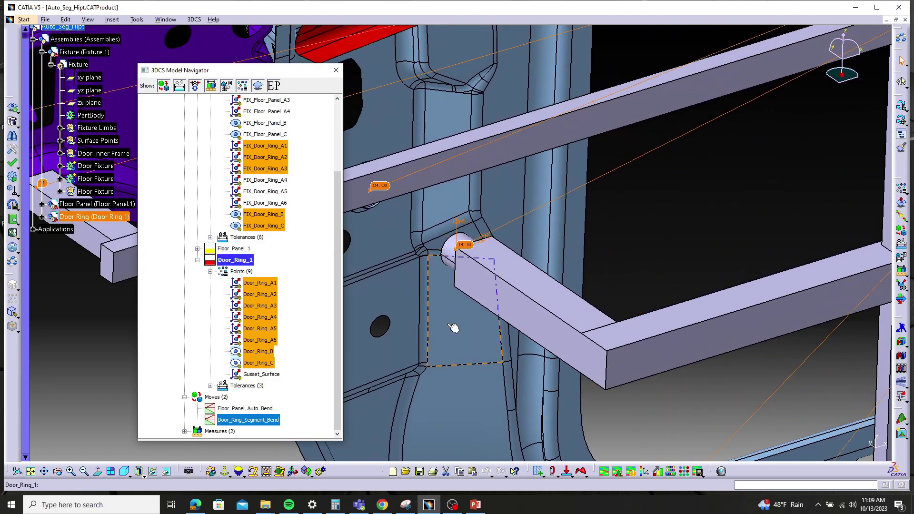
pyautogui.click(466, 226)
pyautogui.moveTo(466, 227); pyautogui.dragTo(493, 272, button='middle')
pyautogui.moveTo(596, 299); pyautogui.dragTo(484, 247, button='middle')
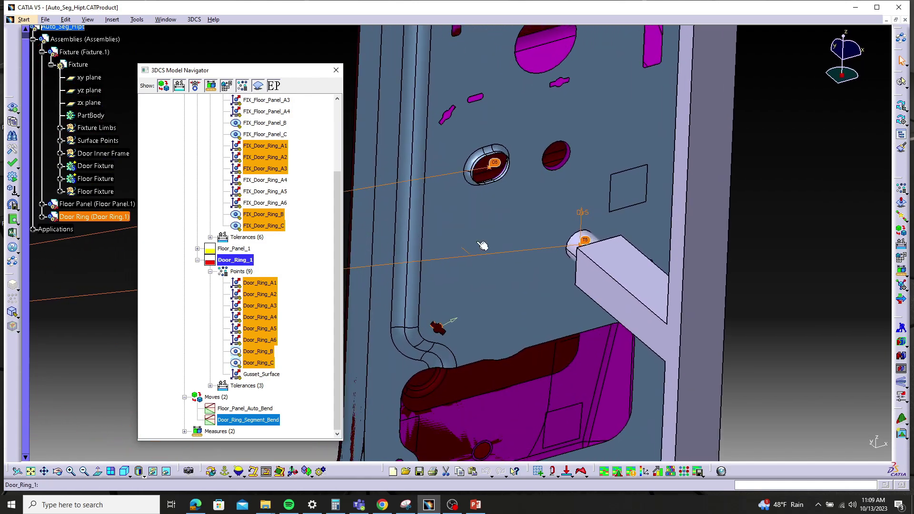
pyautogui.click(494, 158)
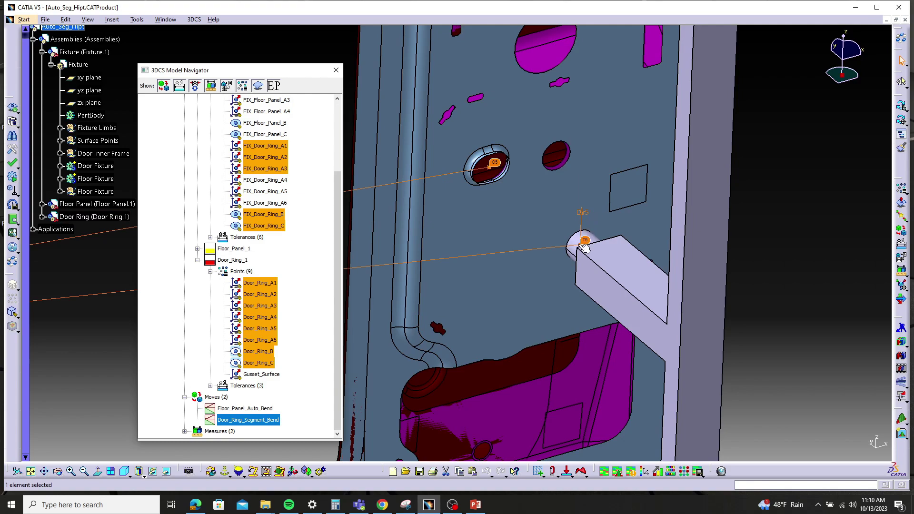
pyautogui.moveTo(546, 300); pyautogui.dragTo(558, 337, button='middle')
pyautogui.click(558, 333)
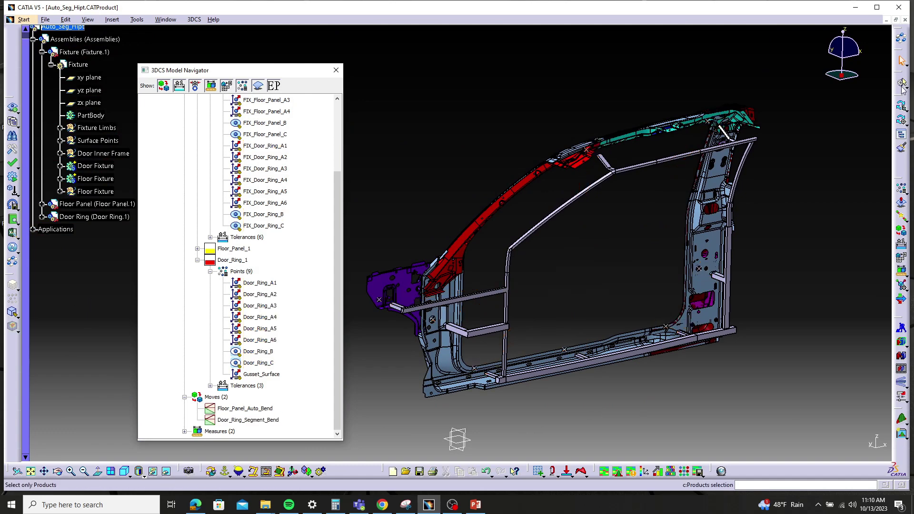
# Update and build the model so the door ring moves onto its fixture, and start the Deviate animation
pyautogui.click(901, 107)
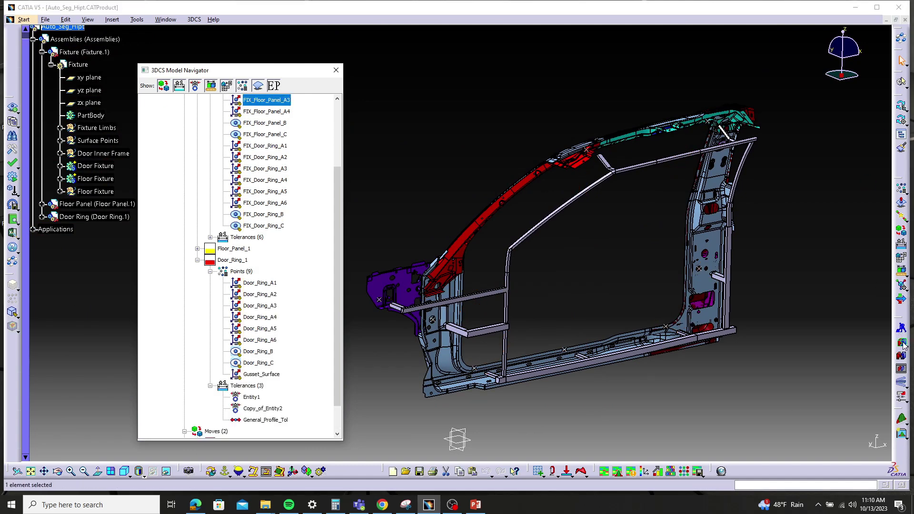
pyautogui.click(901, 343)
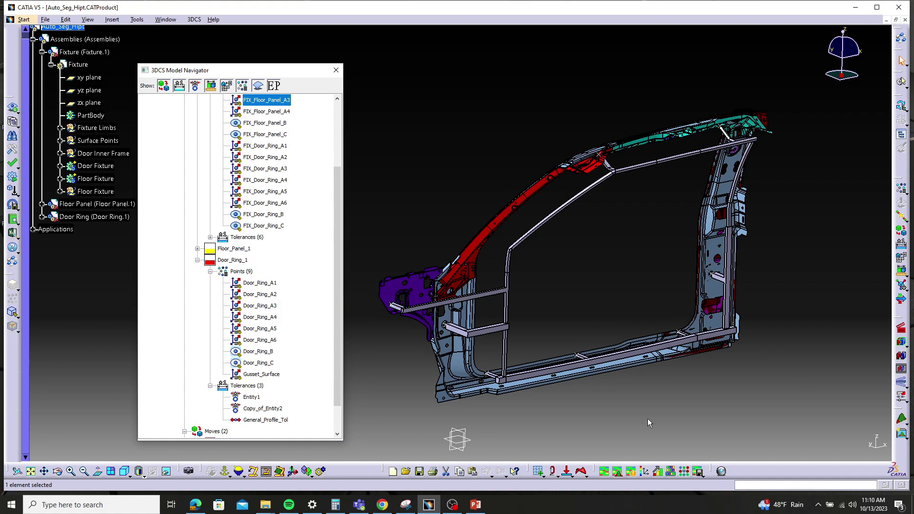
pyautogui.moveTo(519, 438); pyautogui.dragTo(474, 279, button='middle')
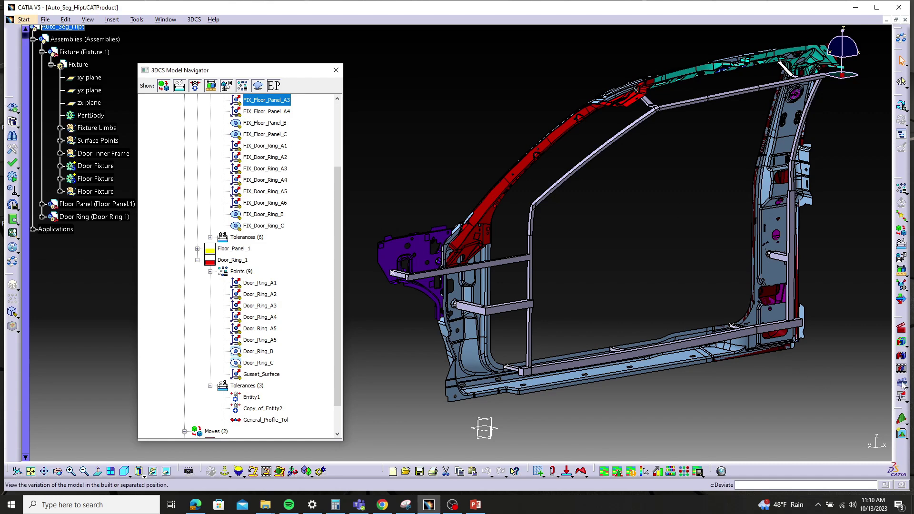
pyautogui.click(900, 395)
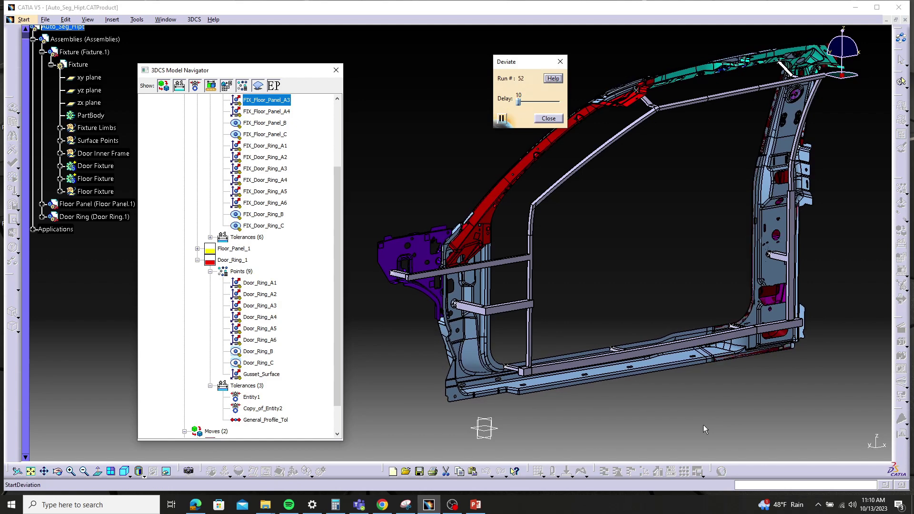